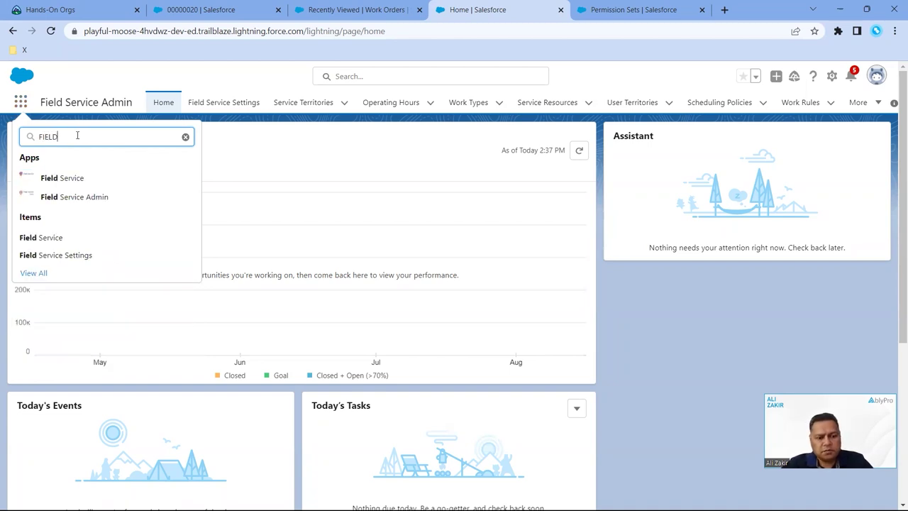
Open the Routing settings under Scheduling in the Field Service Admin app's Field Service Settings
click(80, 202)
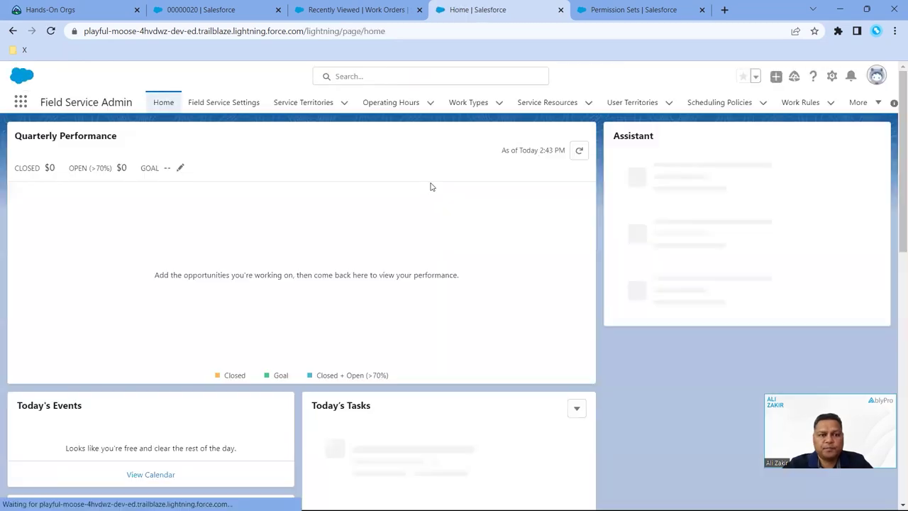
click(241, 105)
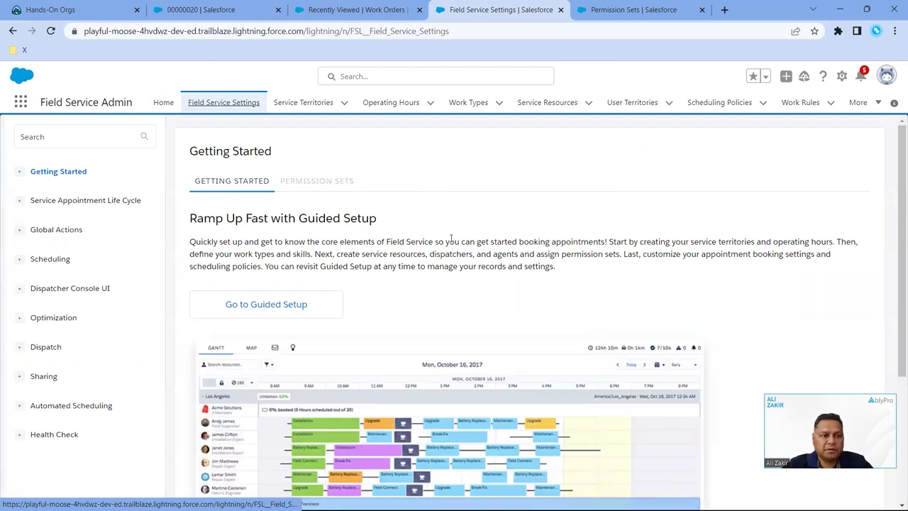
click(50, 259)
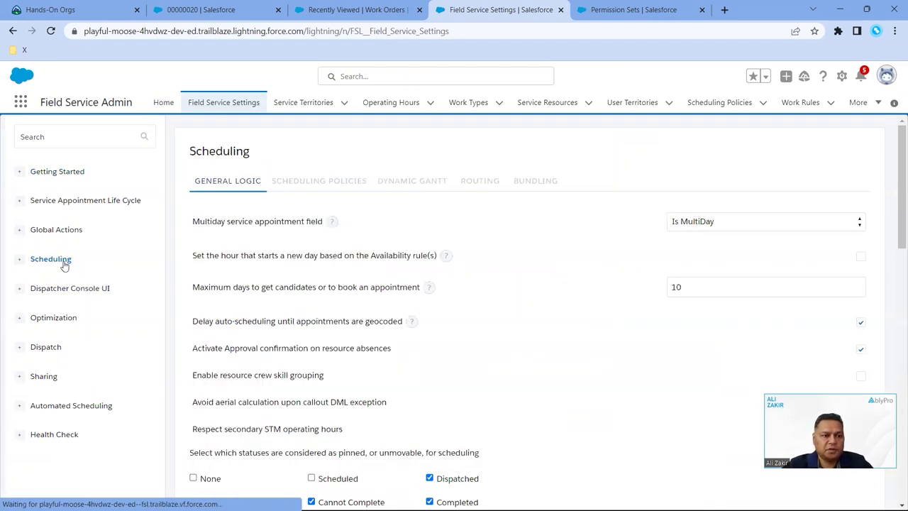
click(475, 181)
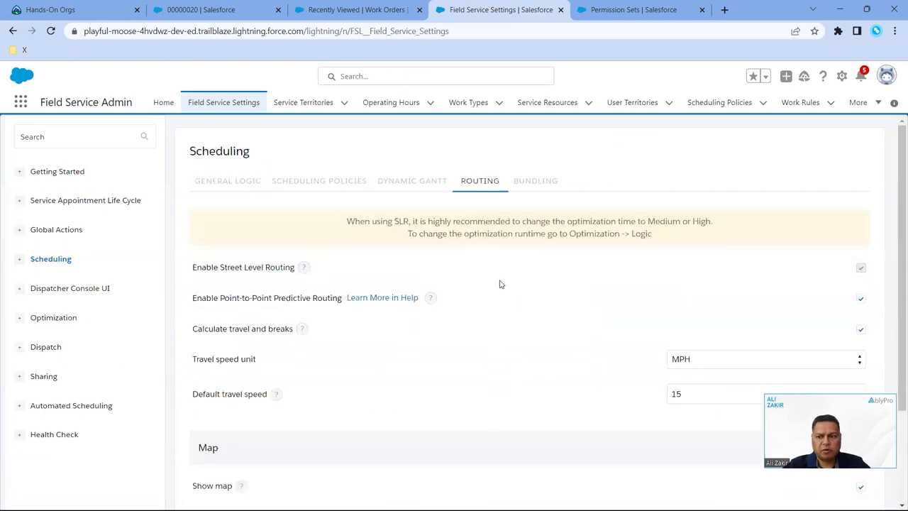
scroll(499, 285, down, 1)
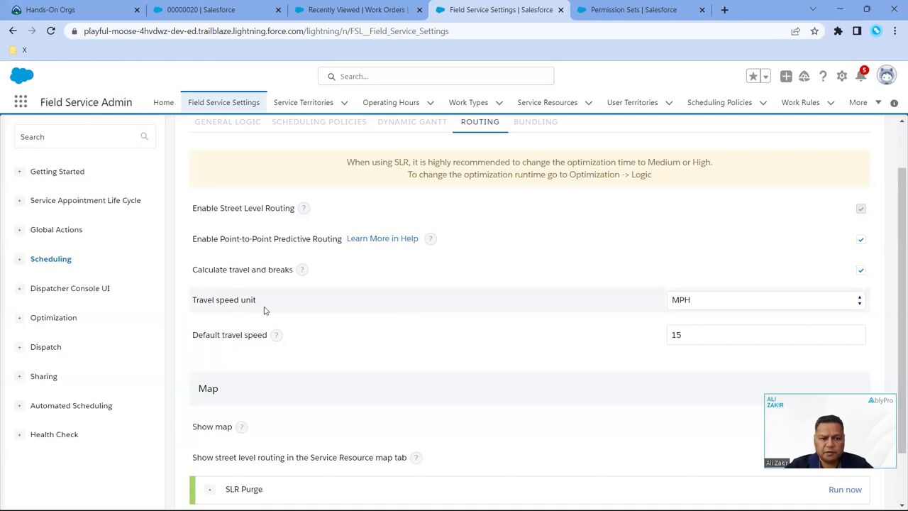
Keep MPH as the travel speed unit and set the default travel speed to 25
click(812, 307)
click(813, 307)
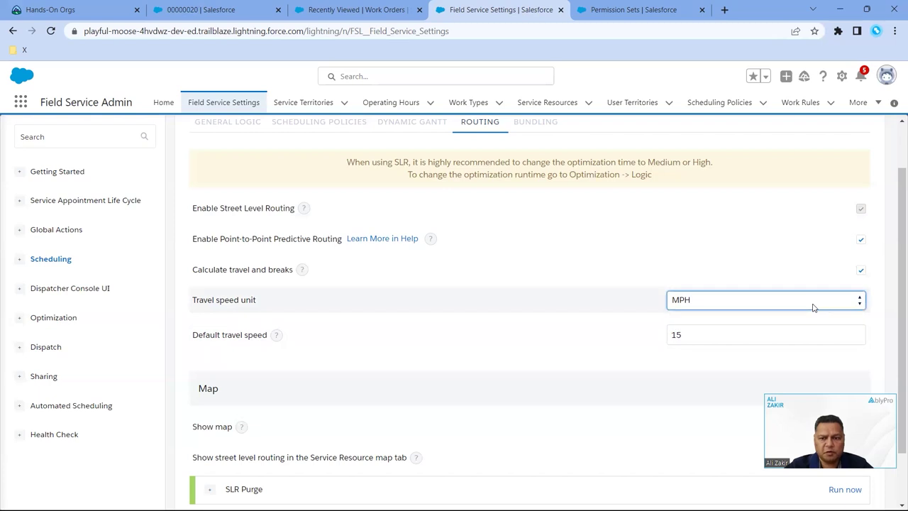
click(813, 307)
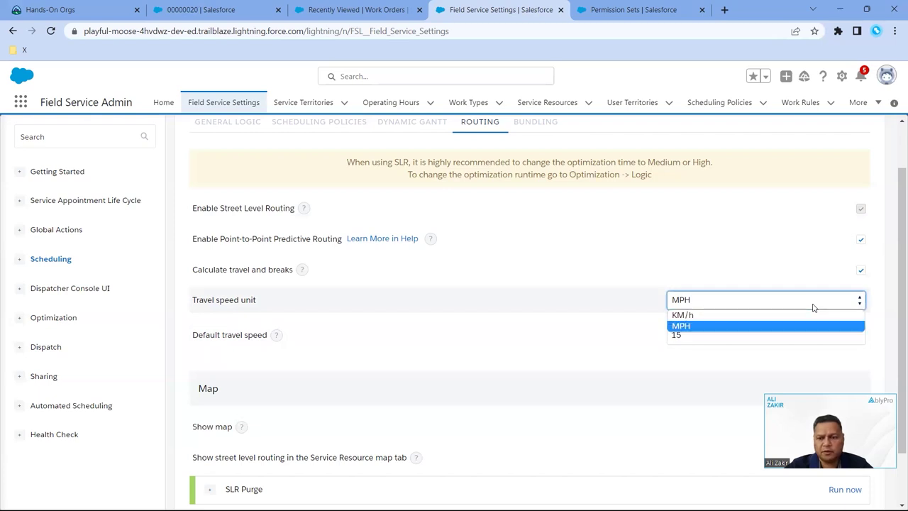
click(812, 307)
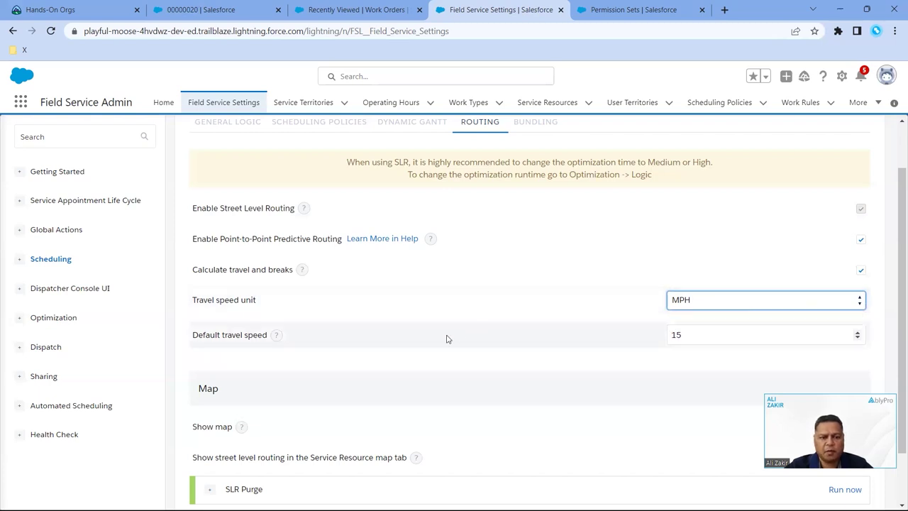
click(685, 339)
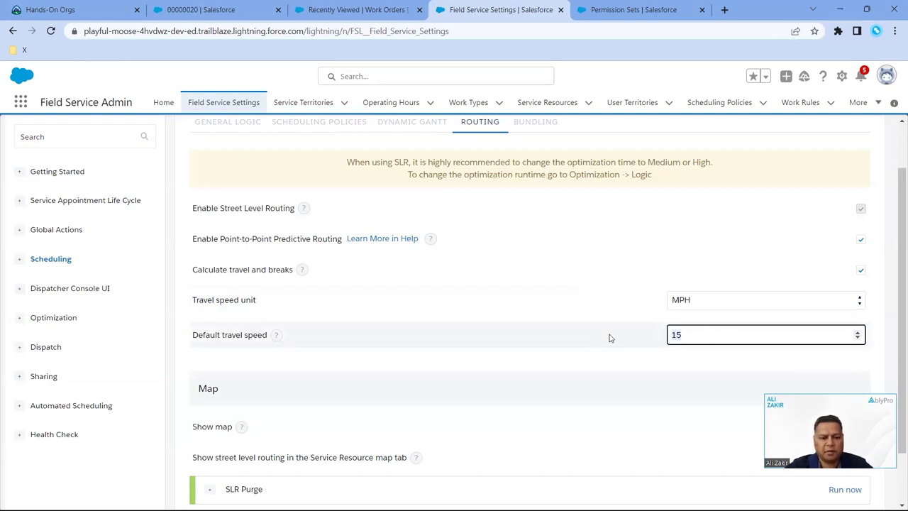
key(BackSpace)
key(BackSpace)
text(25)
click(715, 359)
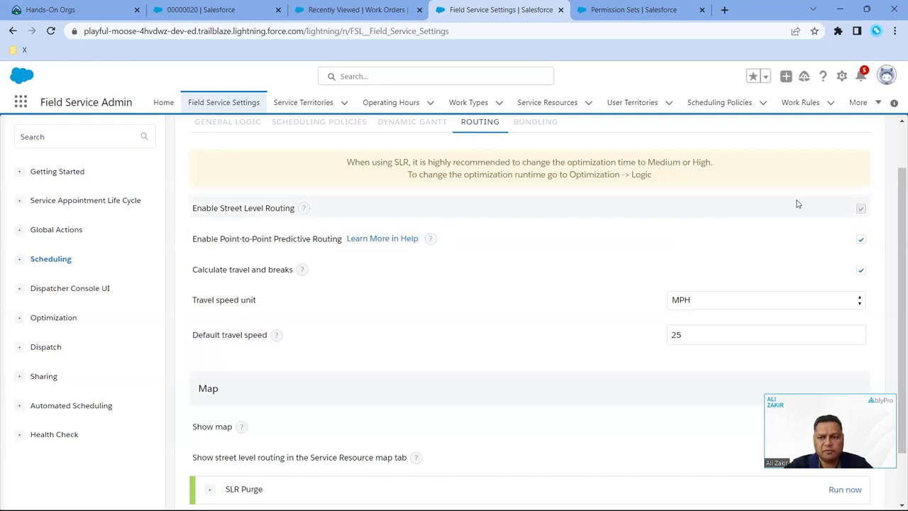
click(860, 210)
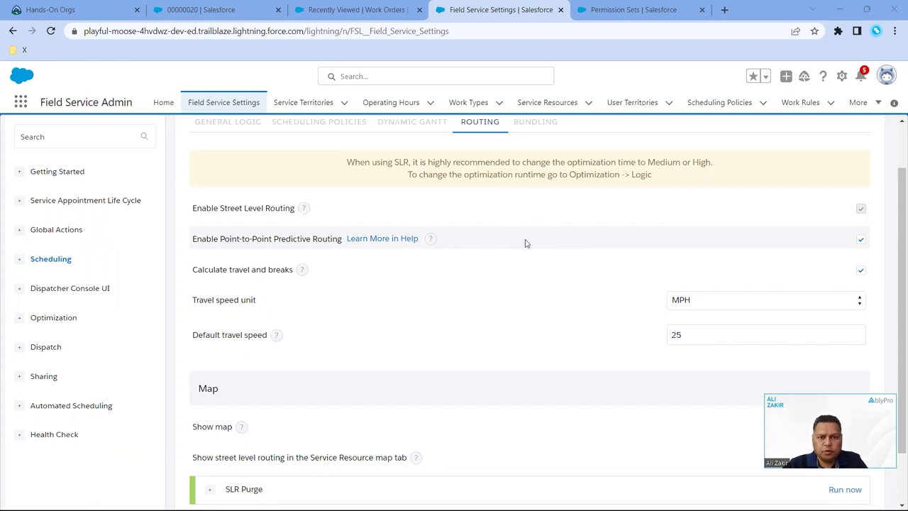
Review the Complex Work options in the General Logic scheduling settings
scroll(533, 257, up, 2)
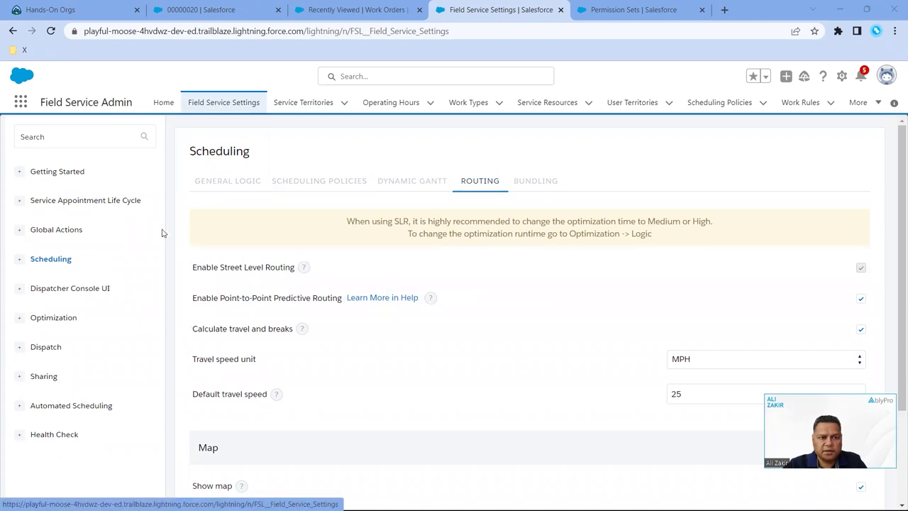
click(233, 188)
scroll(417, 312, down, 2)
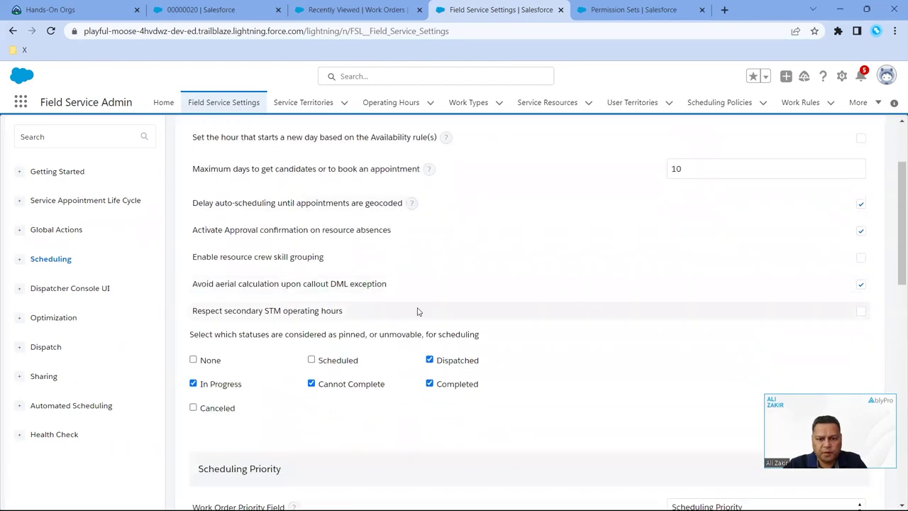
scroll(417, 312, down, 7)
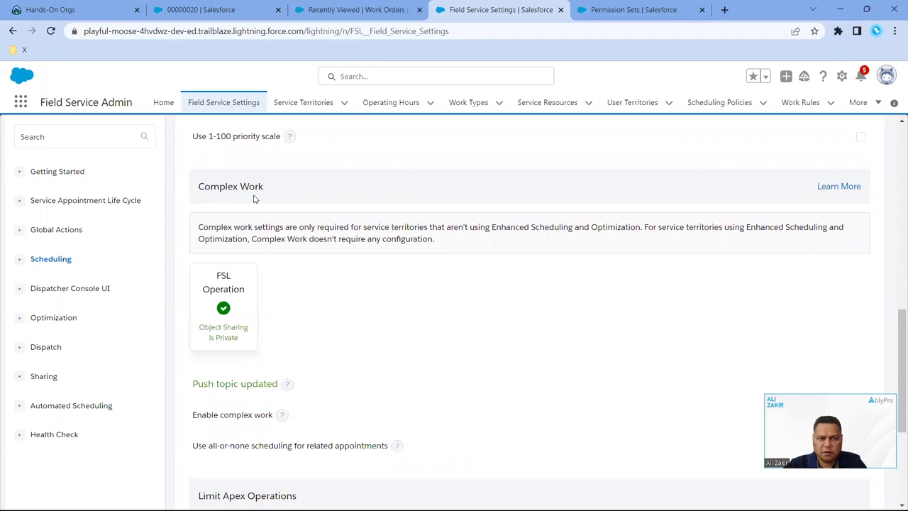
scroll(386, 326, down, 2)
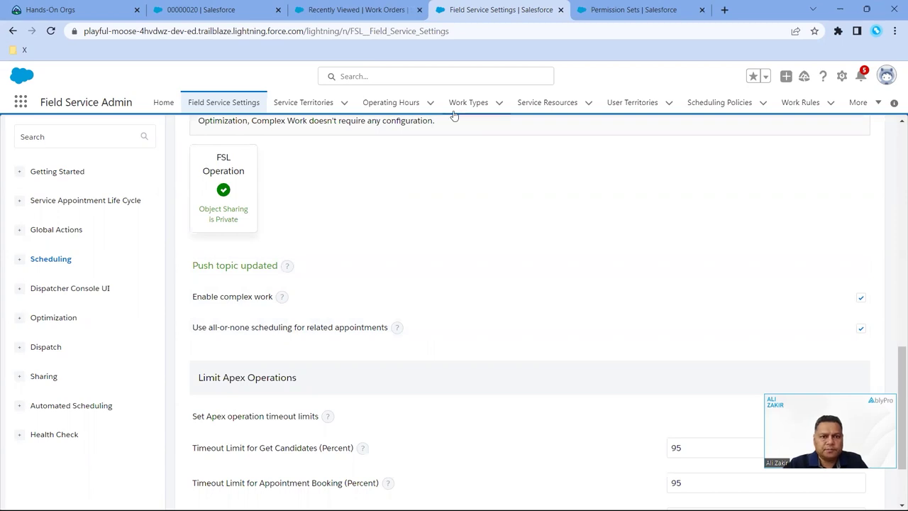
click(342, 10)
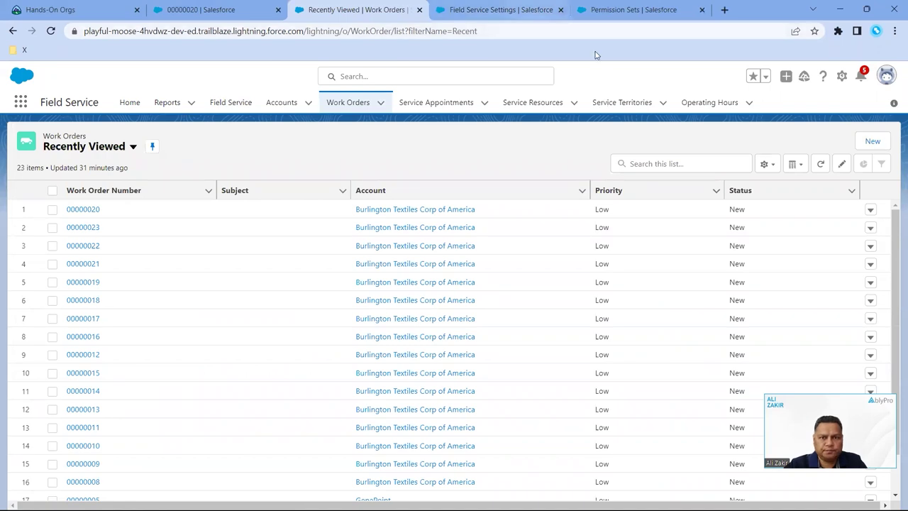
key(ctrl+5)
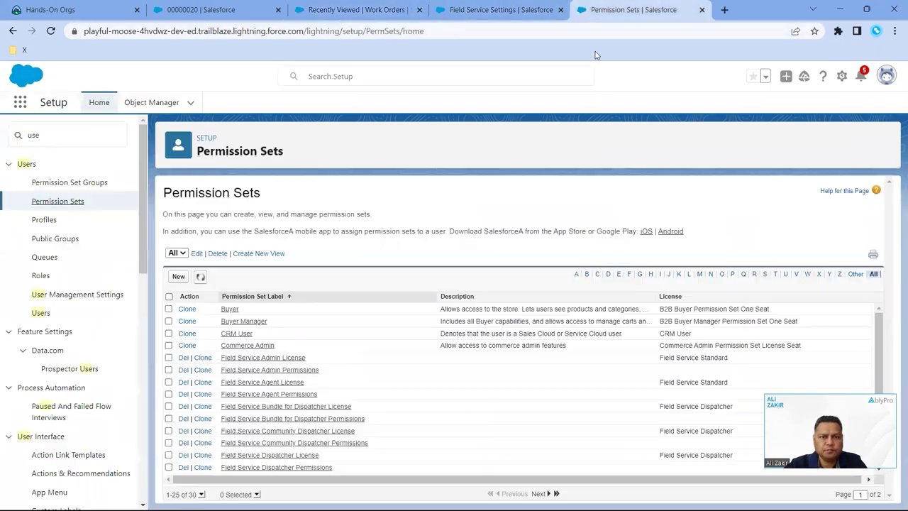
click(153, 105)
click(20, 102)
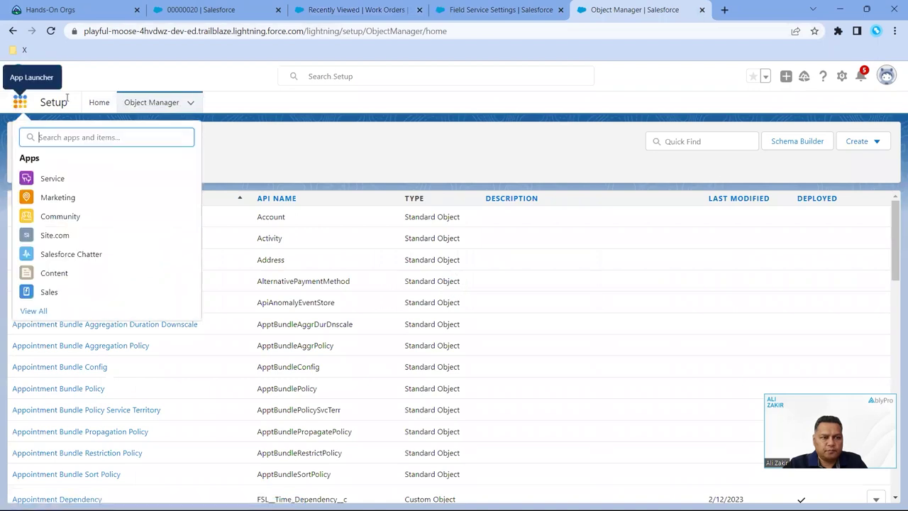
key(Escape)
Open Setup in a new browser tab and find the Service Appointment object in the Object Manager
click(840, 75)
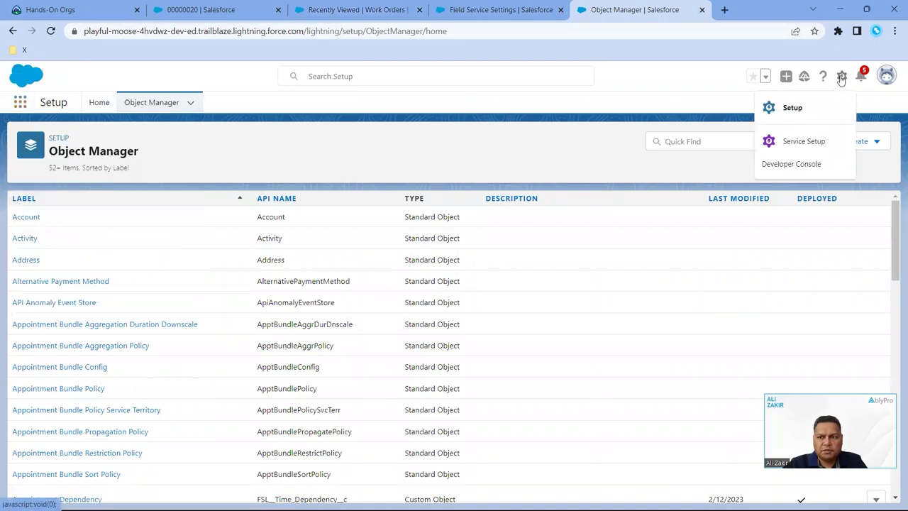
click(792, 107)
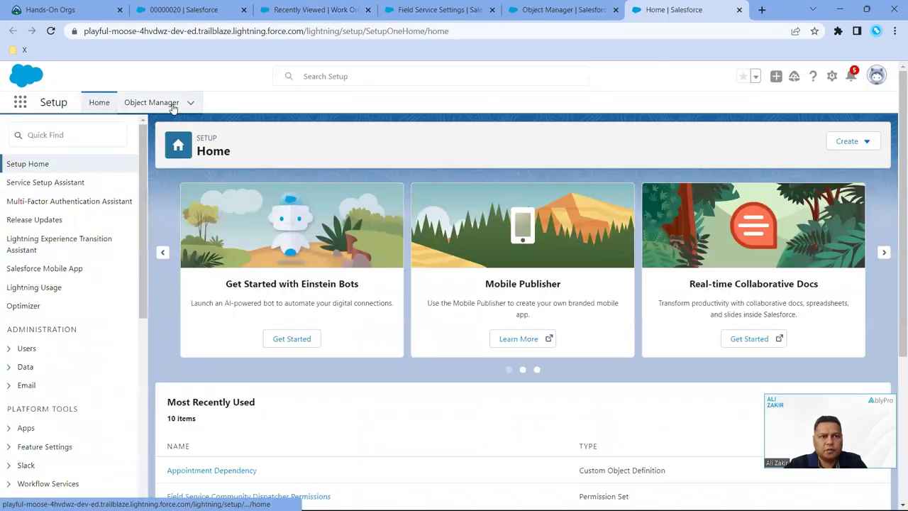
click(172, 107)
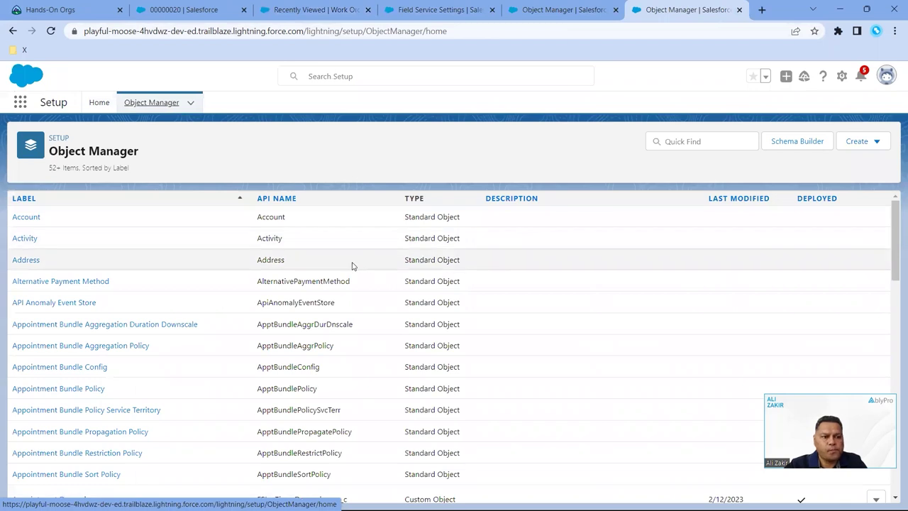
click(714, 141)
text(service apt)
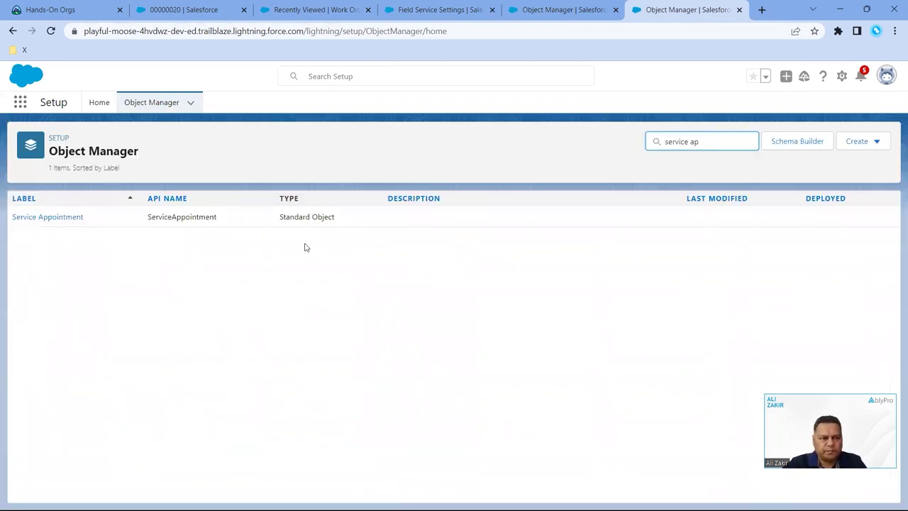
click(58, 220)
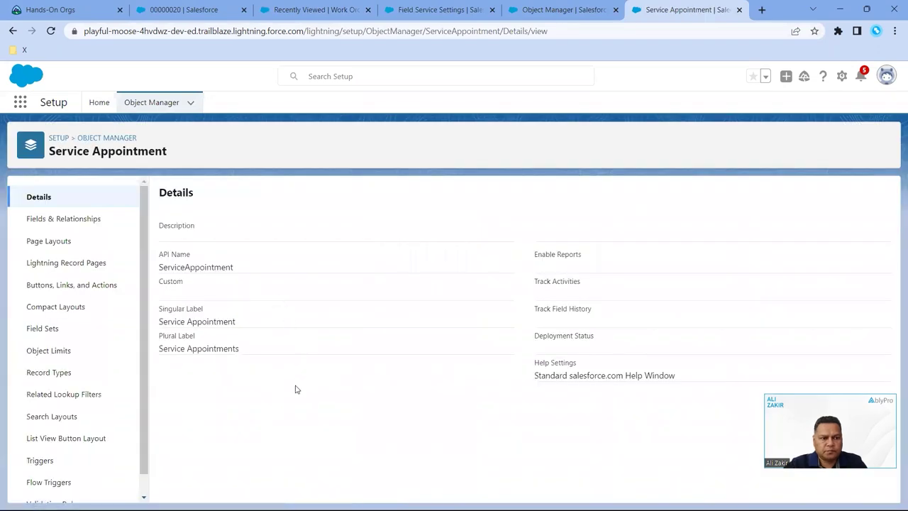
Find the Service Appointment List Columns field set and check it for the Work Type field
click(51, 330)
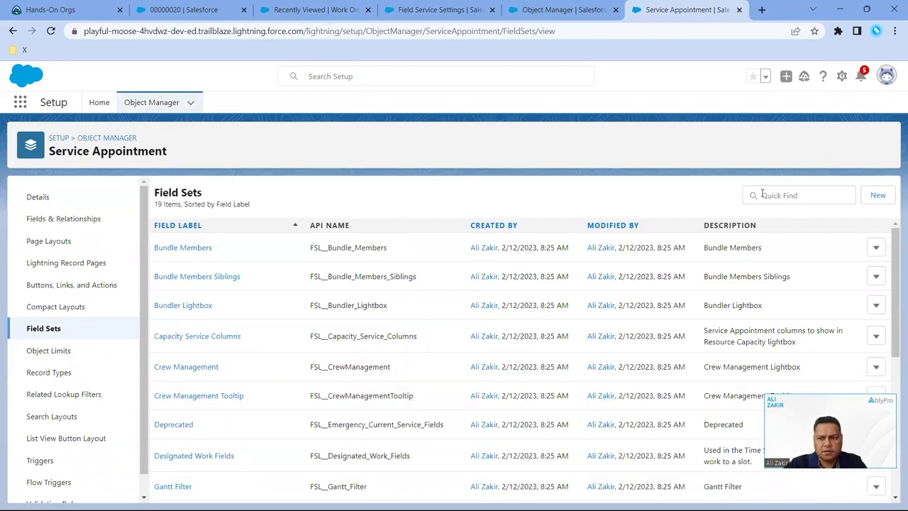
click(771, 197)
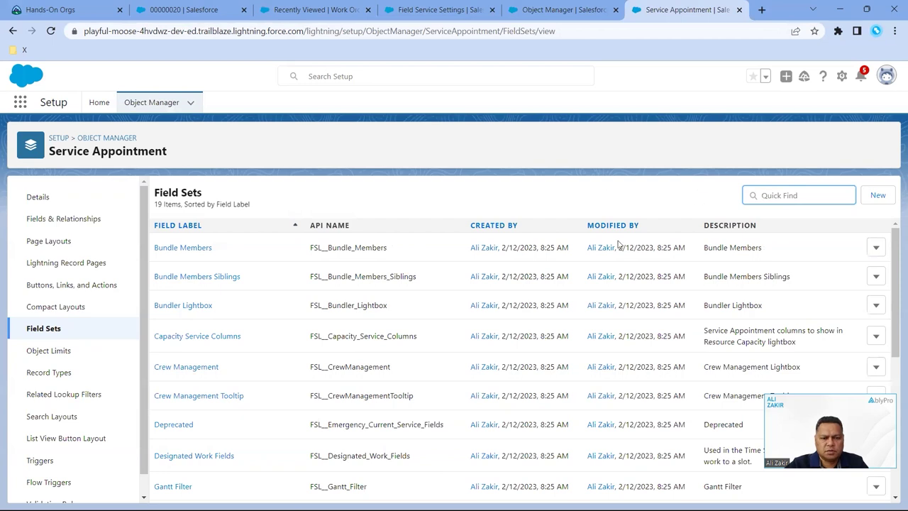
text(servi)
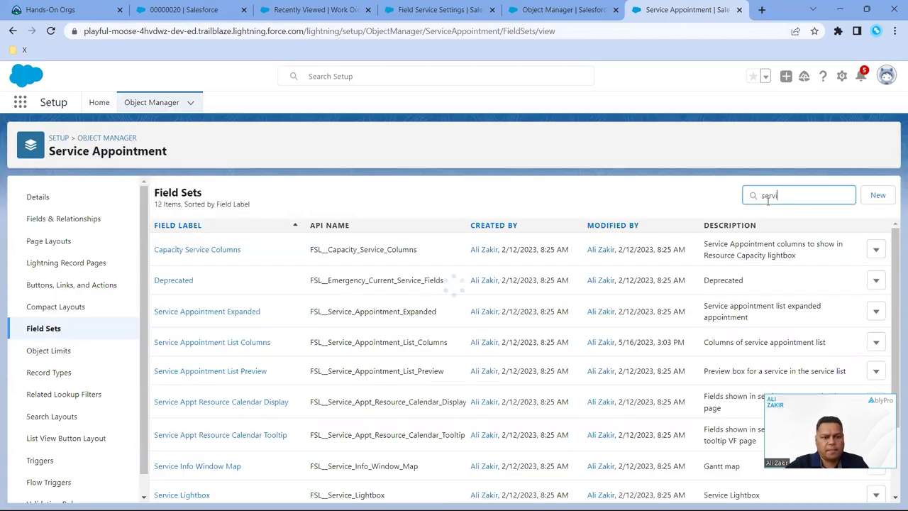
text(ce)
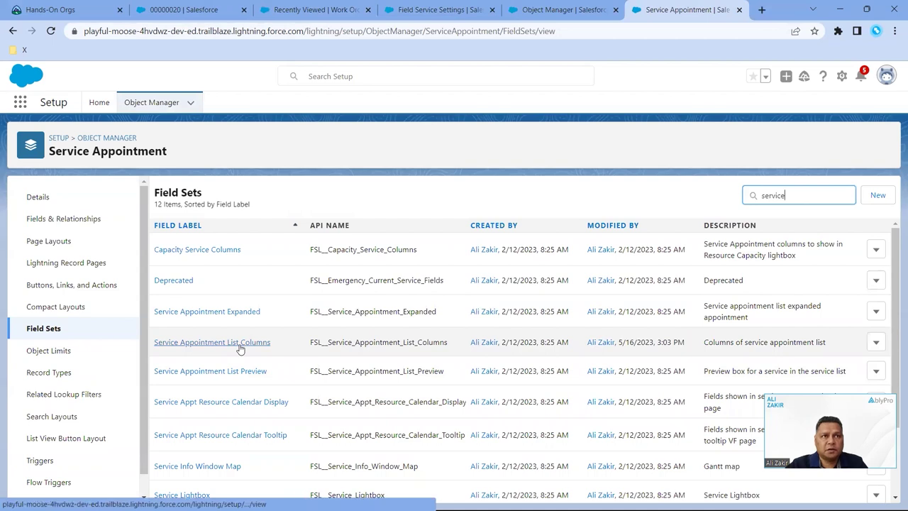
click(239, 344)
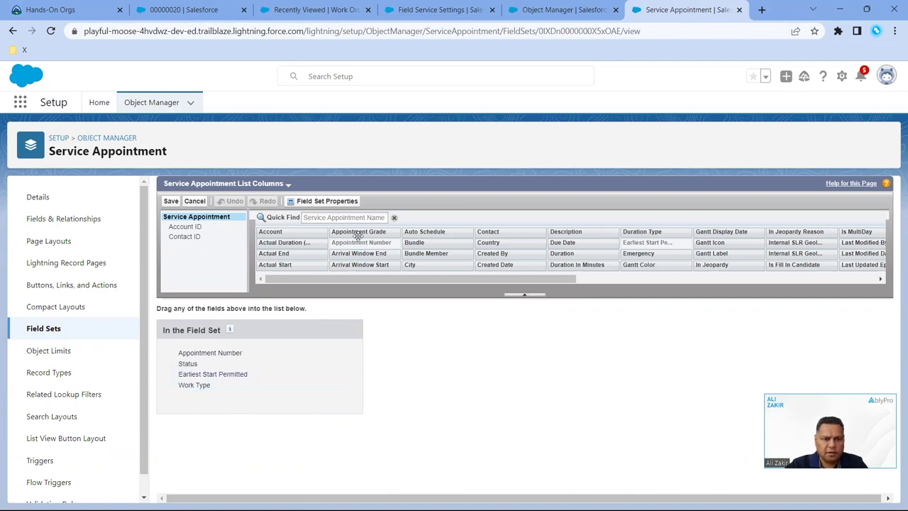
drag(576, 282, 884, 280)
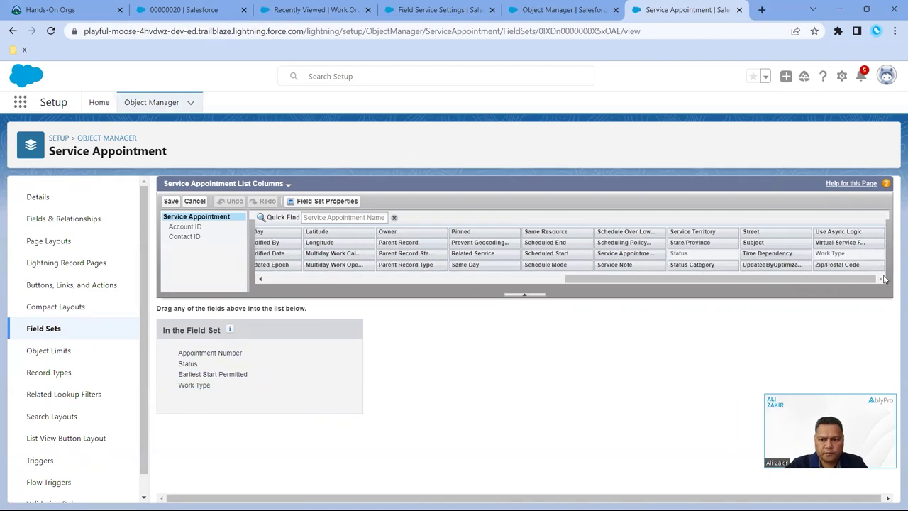
click(836, 257)
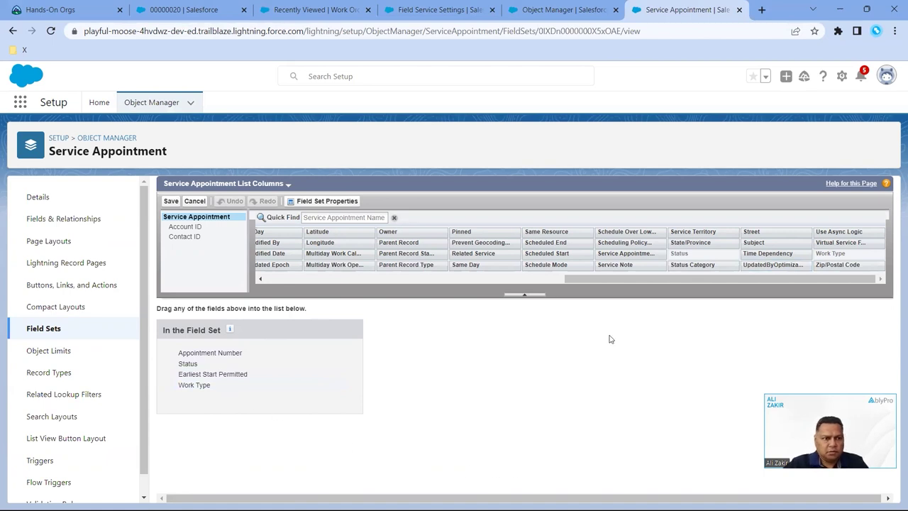
Return to the Object Manager and open the page layouts of the Service Appointment object
click(125, 141)
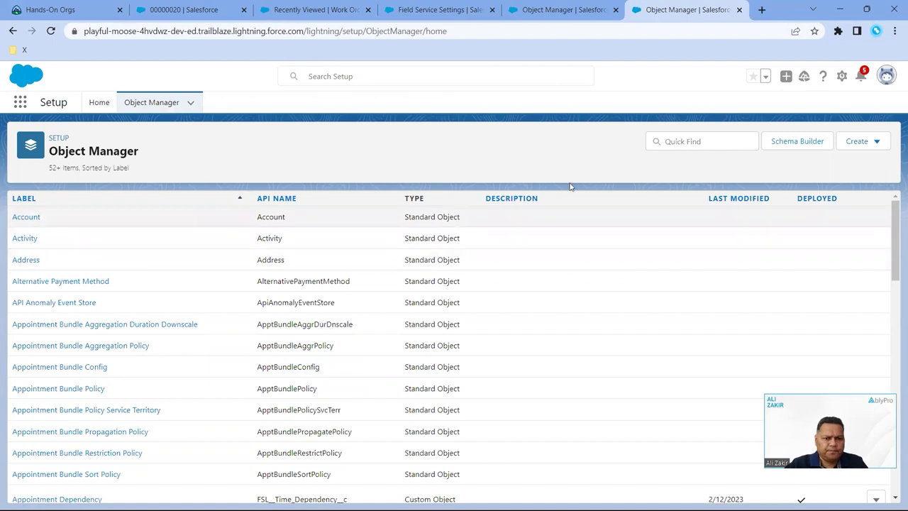
click(708, 141)
text(s)
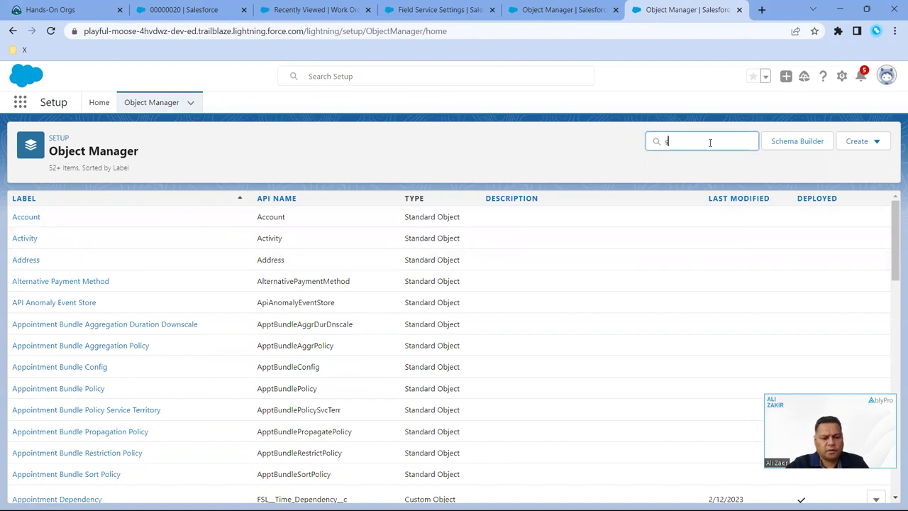
text(ervice ap)
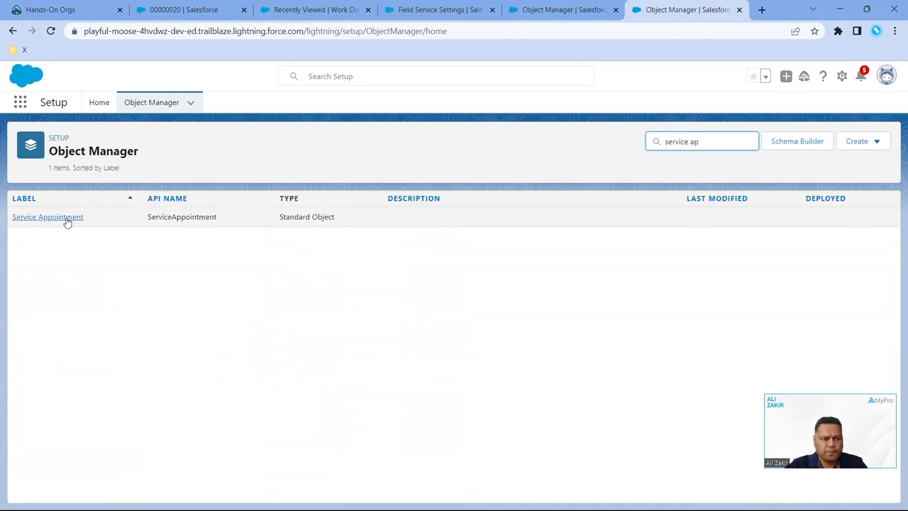
click(66, 220)
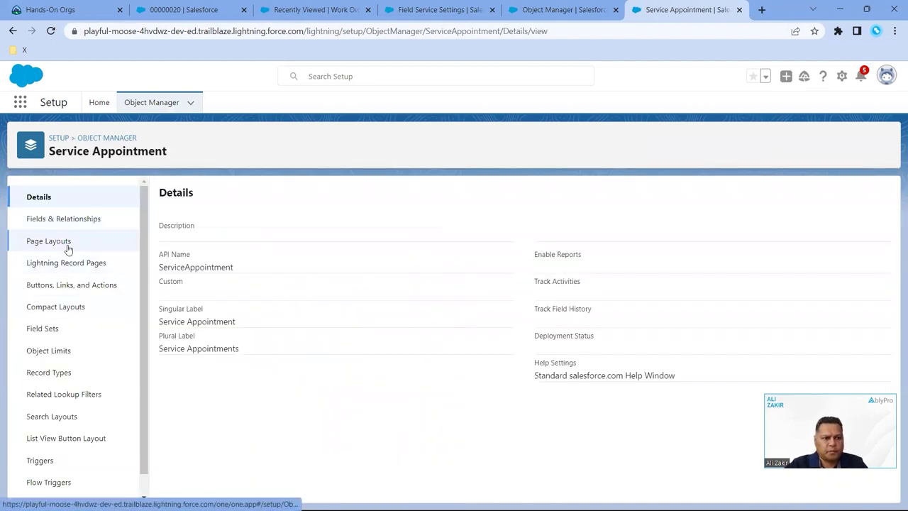
click(67, 244)
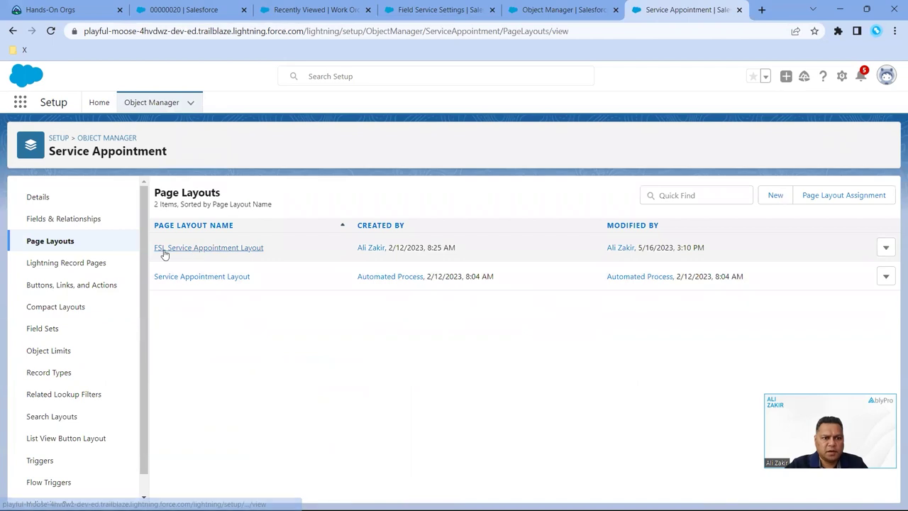
Open the FSL Service Appointment Layout and check the properties of the vf739_ComplexWork page in the Muti Stage Work section
click(208, 249)
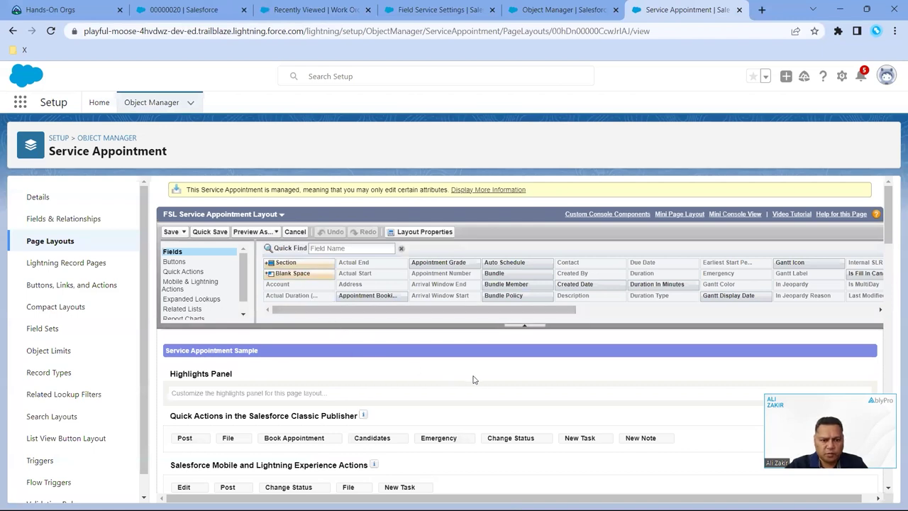
scroll(237, 300, down, 1)
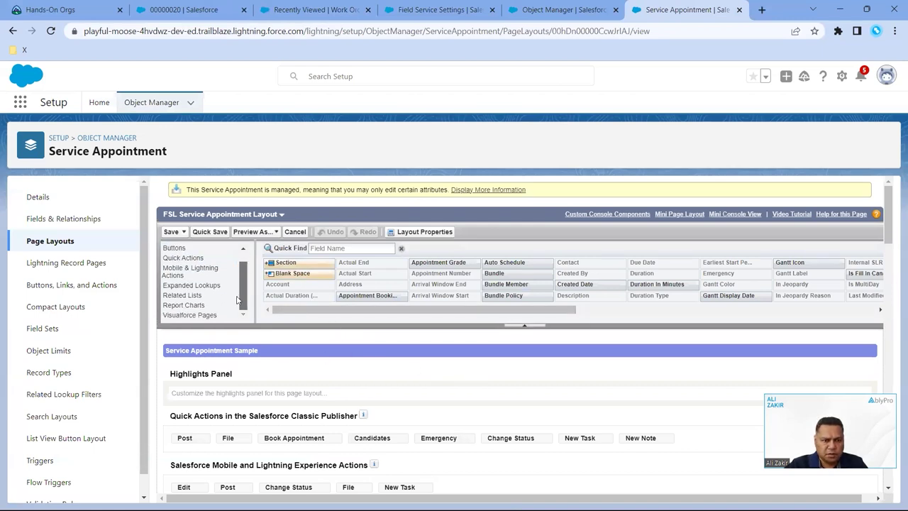
scroll(415, 383, down, 10)
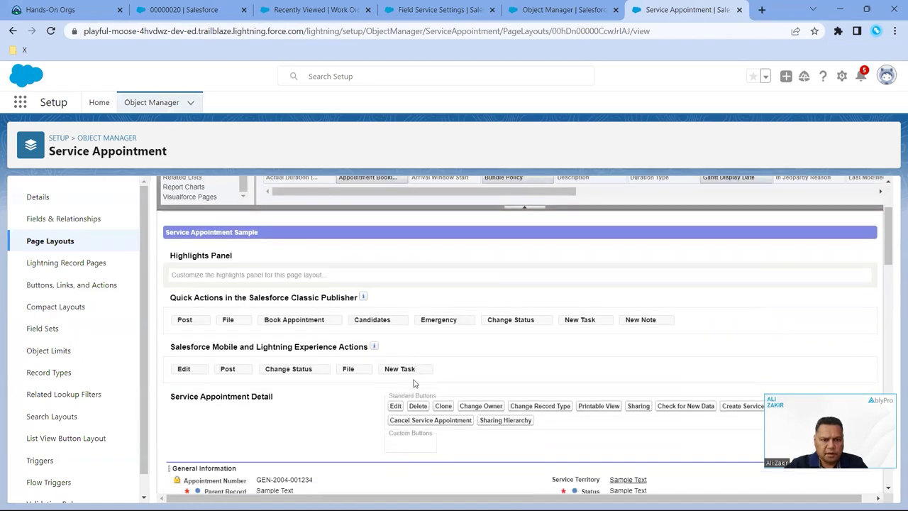
scroll(411, 379, down, 3)
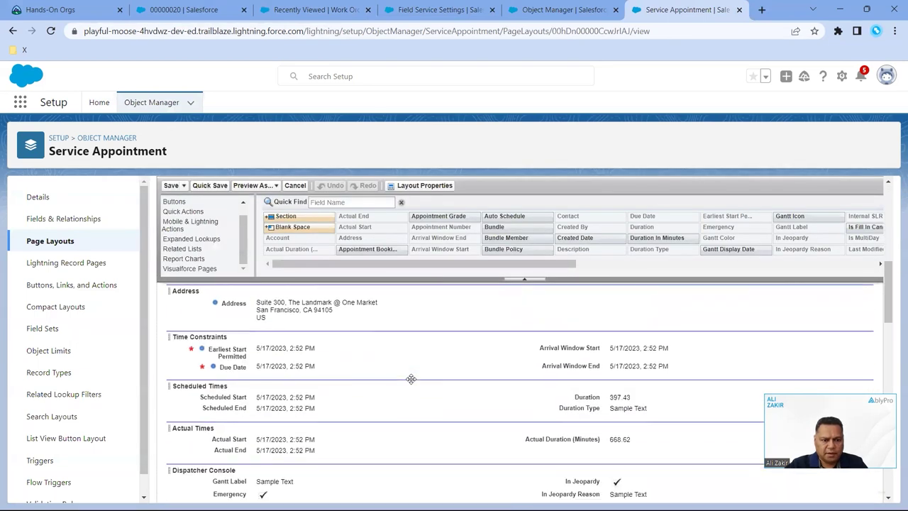
scroll(410, 378, down, 3)
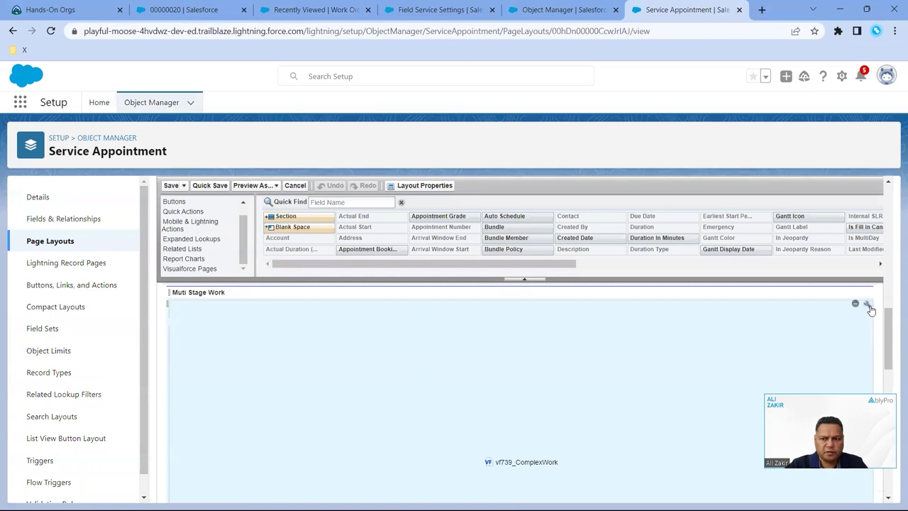
click(867, 305)
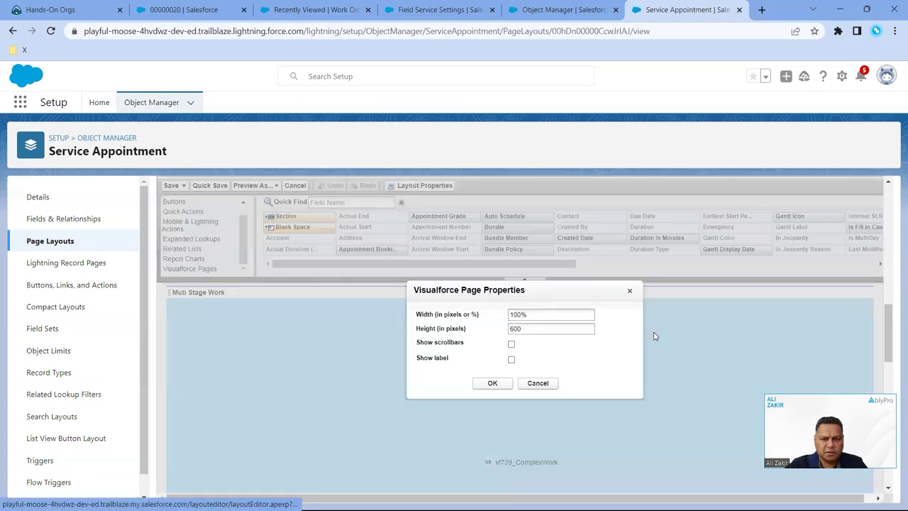
click(546, 383)
scroll(717, 339, up, 1)
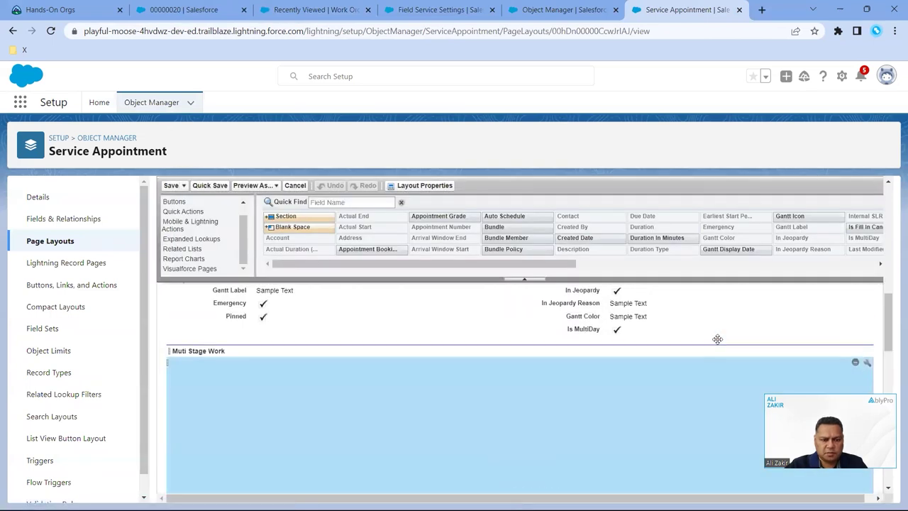
Rename the Muti Stage Work section of the layout as Complex Work
click(868, 353)
drag(525, 289, 495, 289)
text(Come Work)
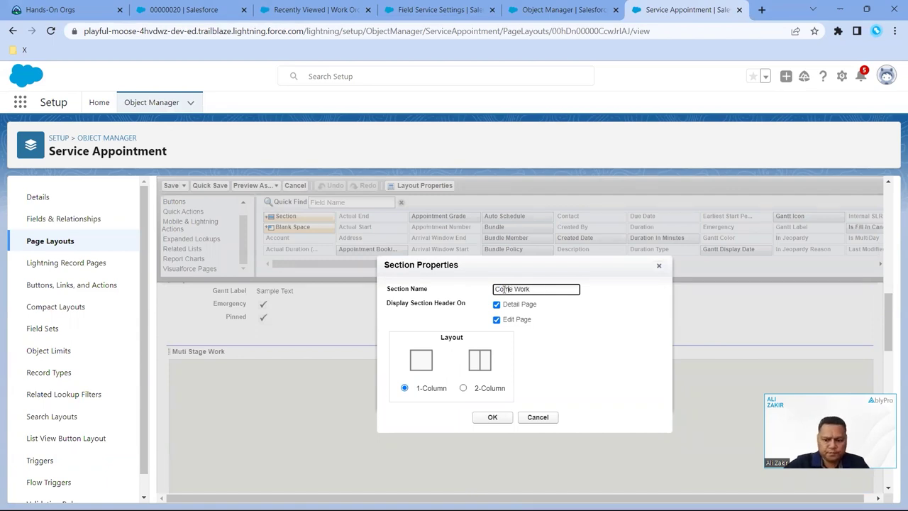
key(Delete)
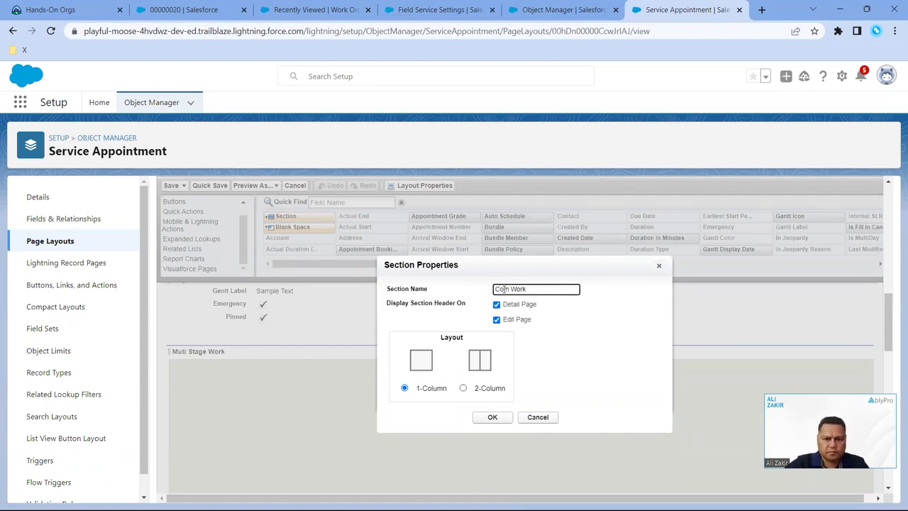
text(ple)
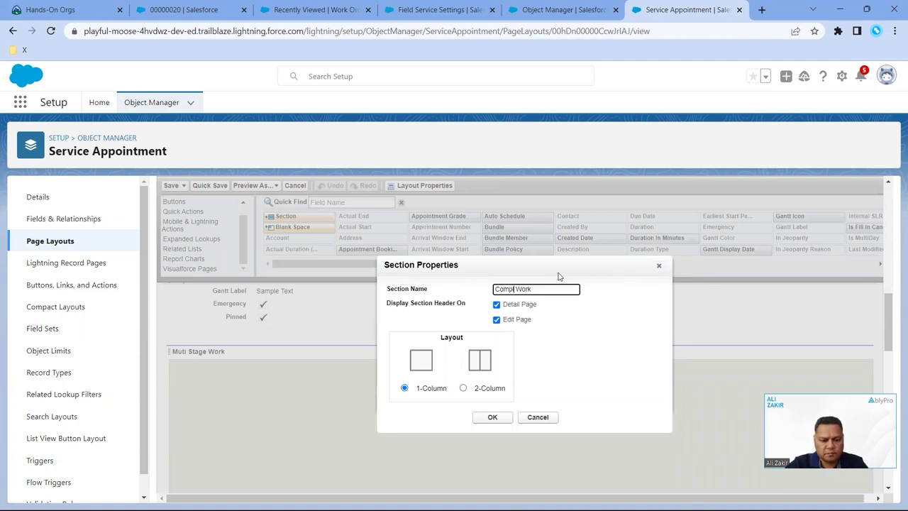
text(x)
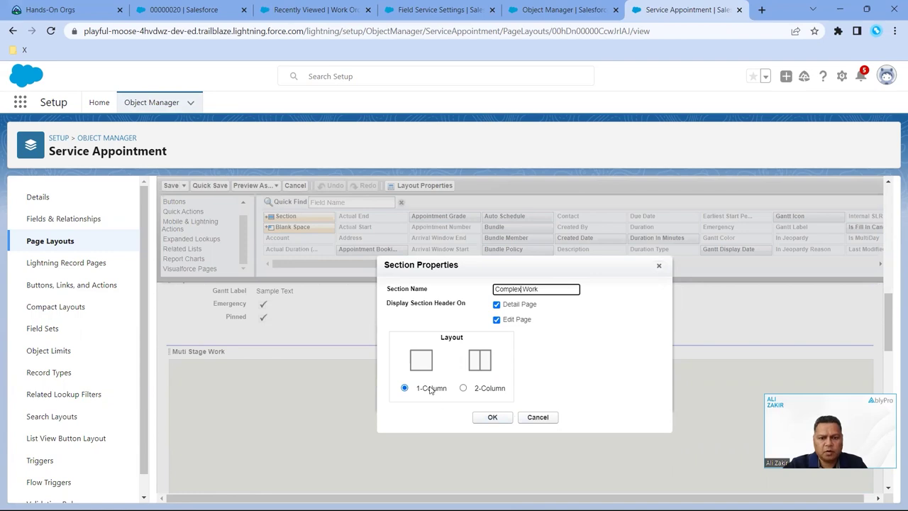
click(500, 417)
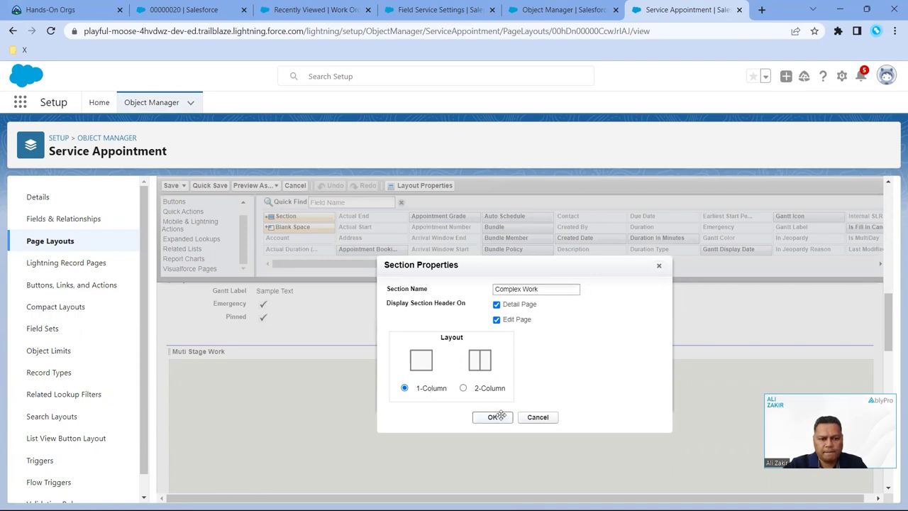
Check the Visualforce page properties in the Complex Work section and accept a width of 100% and a height of 600 pixels
click(869, 368)
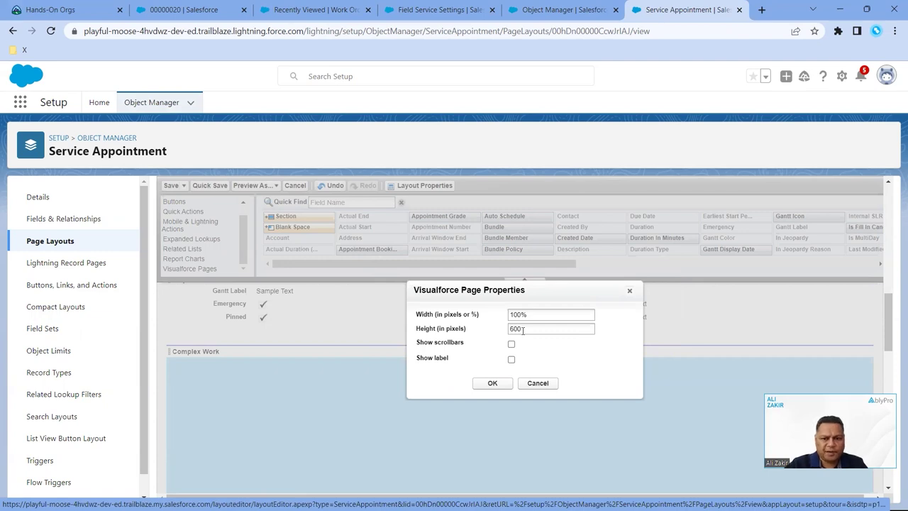
click(491, 386)
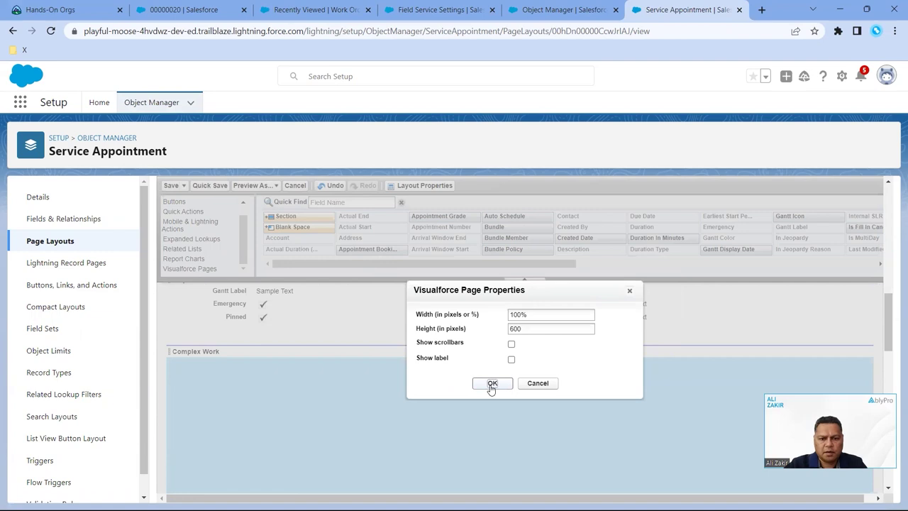
click(491, 384)
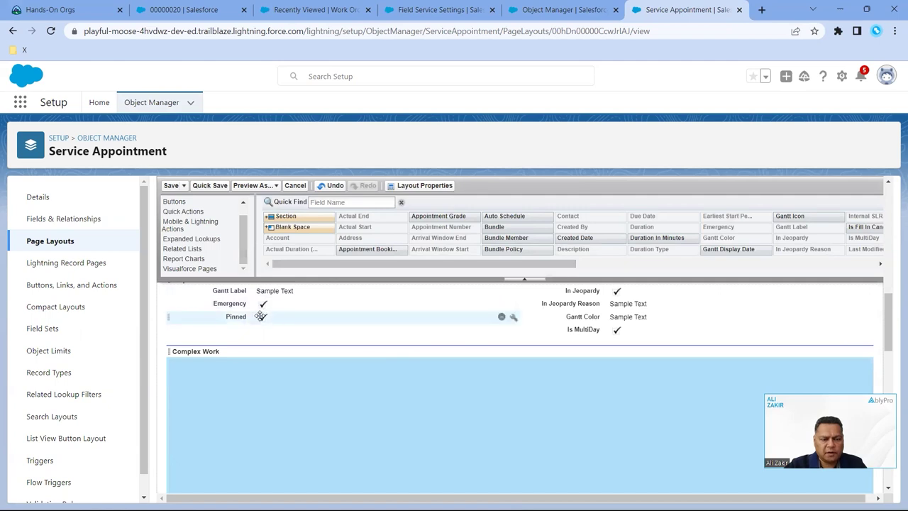
Locate the vf739_ComplexWork Visualforce page on the layout from the available Visualforce pages and save the layout
click(193, 270)
scroll(332, 333, up, 10)
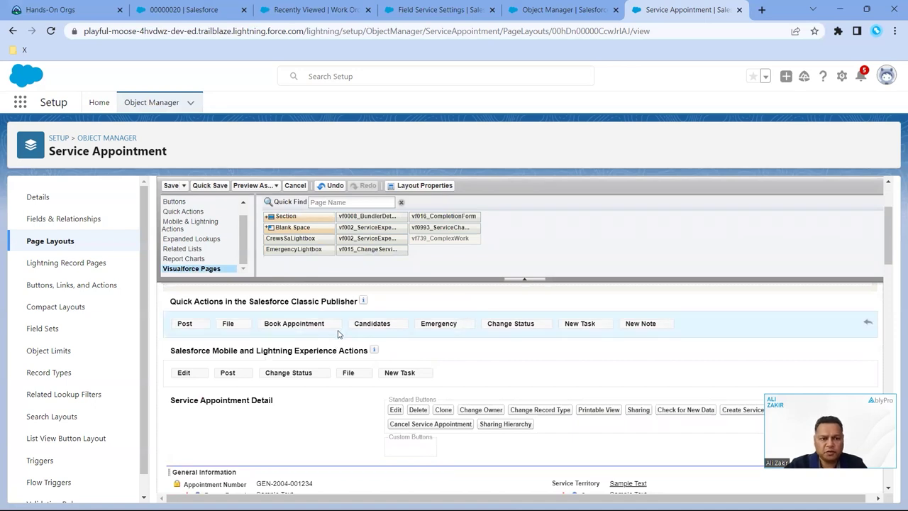
mouse_move(426, 243)
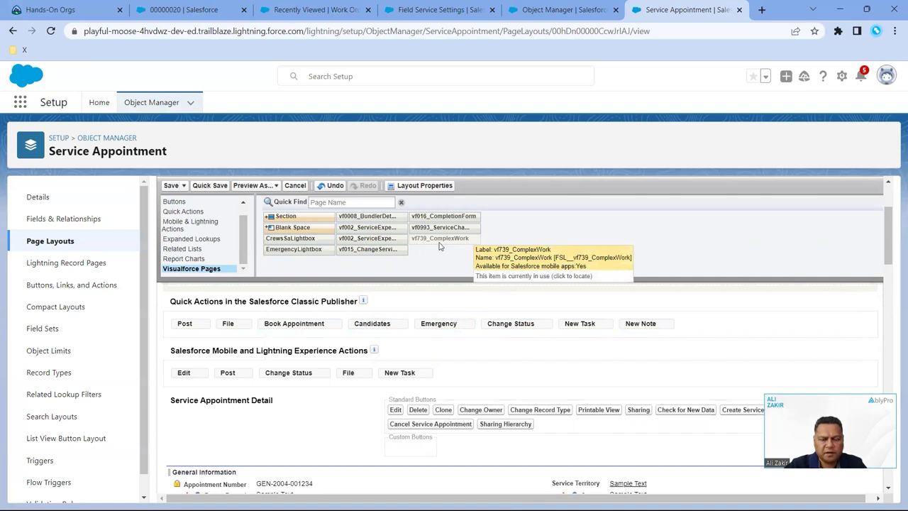
click(448, 243)
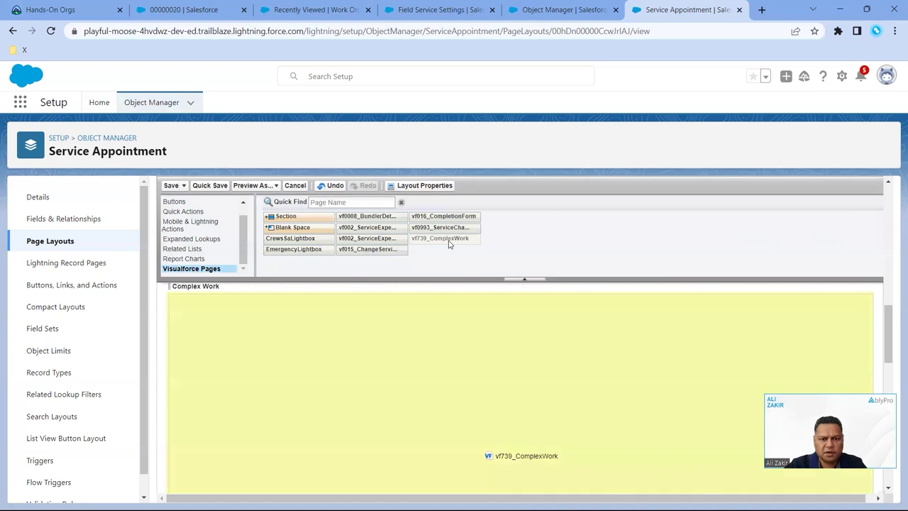
mouse_move(439, 292)
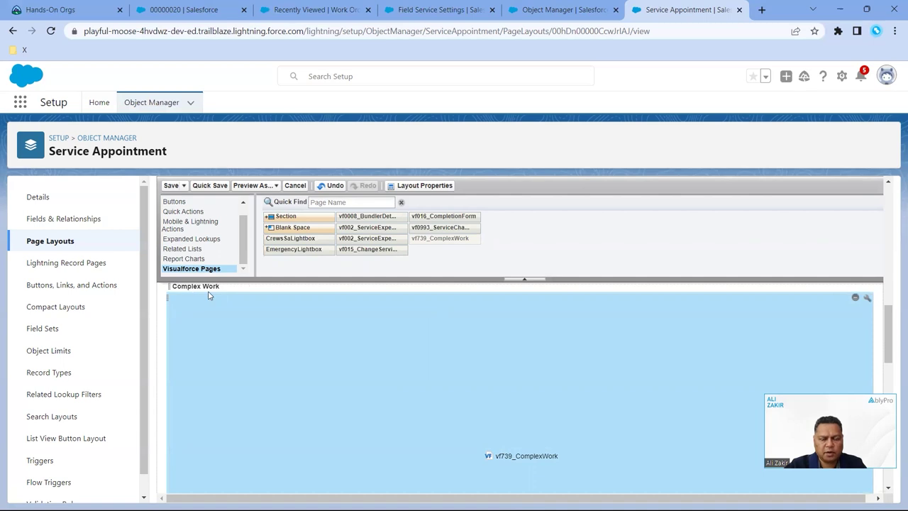
scroll(354, 351, down, 3)
scroll(362, 357, up, 2)
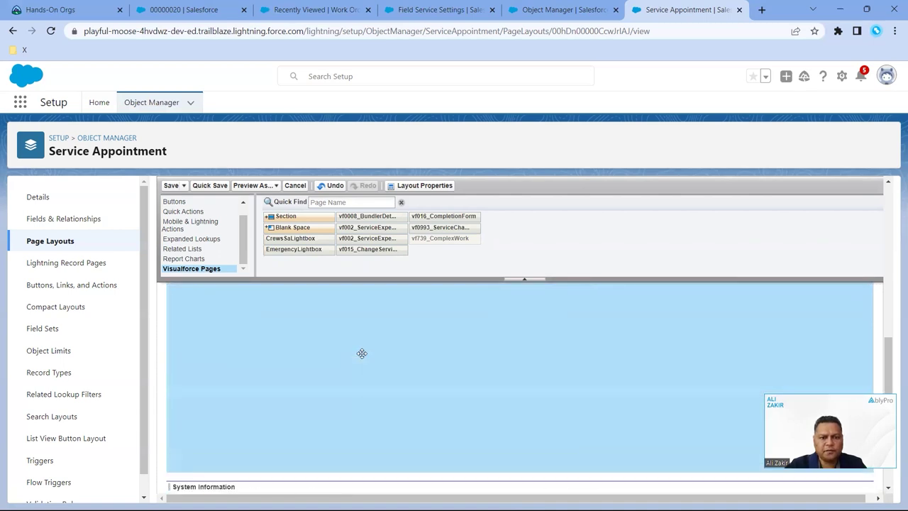
click(170, 185)
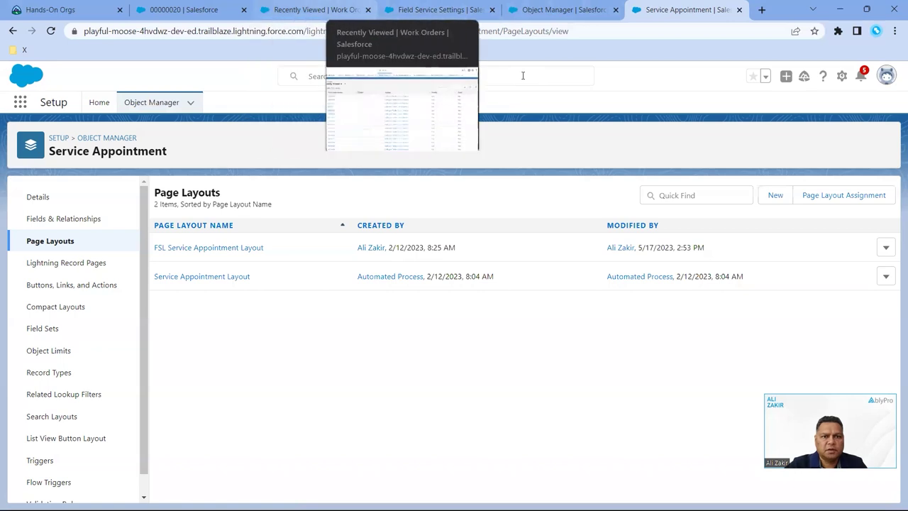
Open service appointment SA-0019 from the Field Service app's recently viewed appointments and find the Add Dependencies form in its details
key(ctrl+4)
key(ctrl+3)
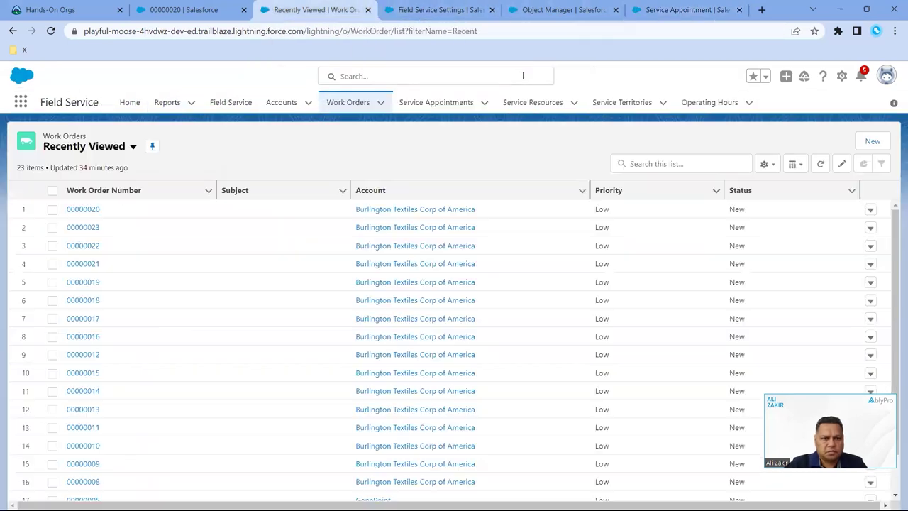
click(450, 103)
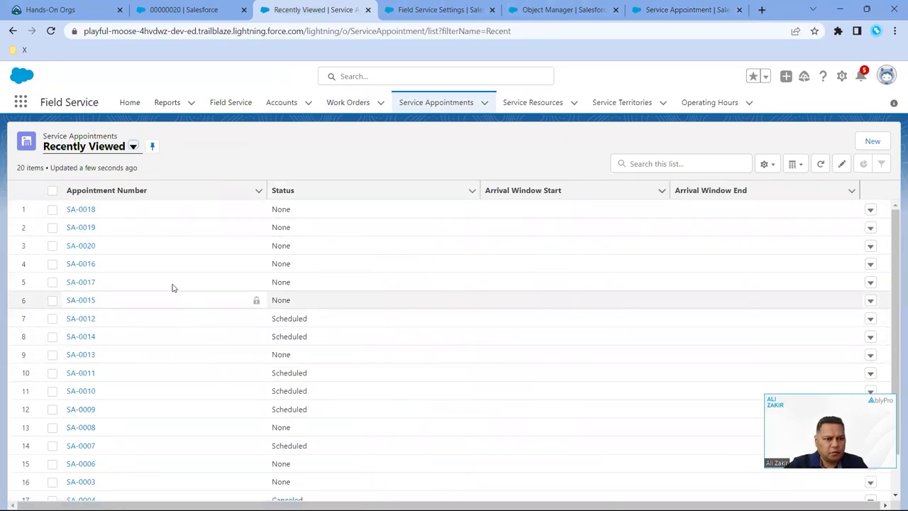
click(88, 228)
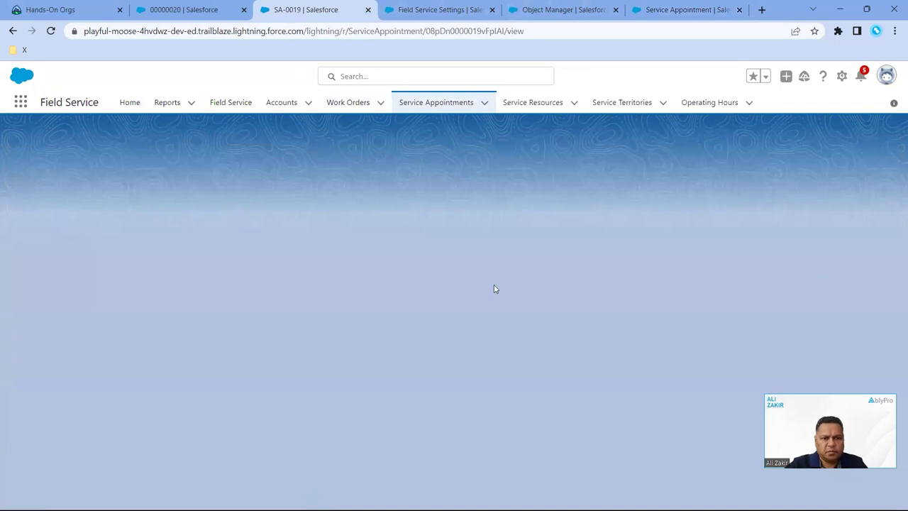
scroll(532, 307, down, 2)
scroll(532, 307, up, 2)
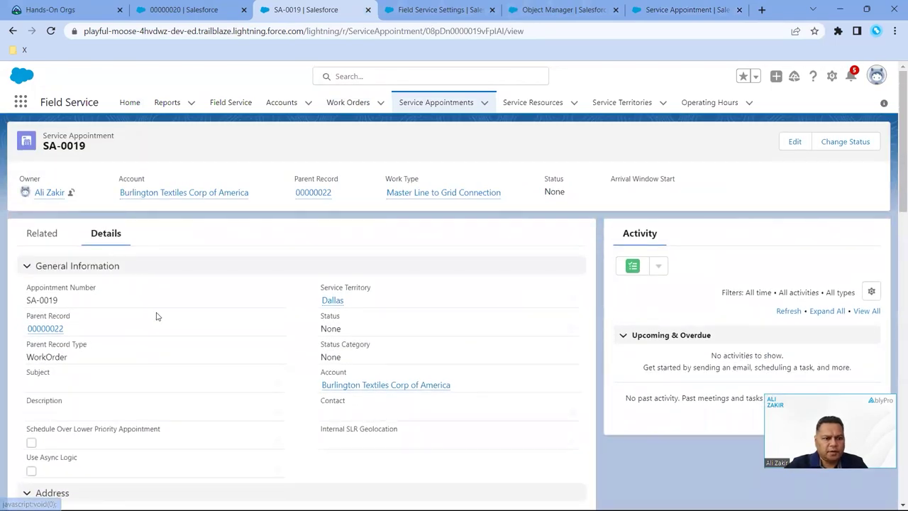
scroll(234, 317, down, 3)
scroll(230, 319, down, 4)
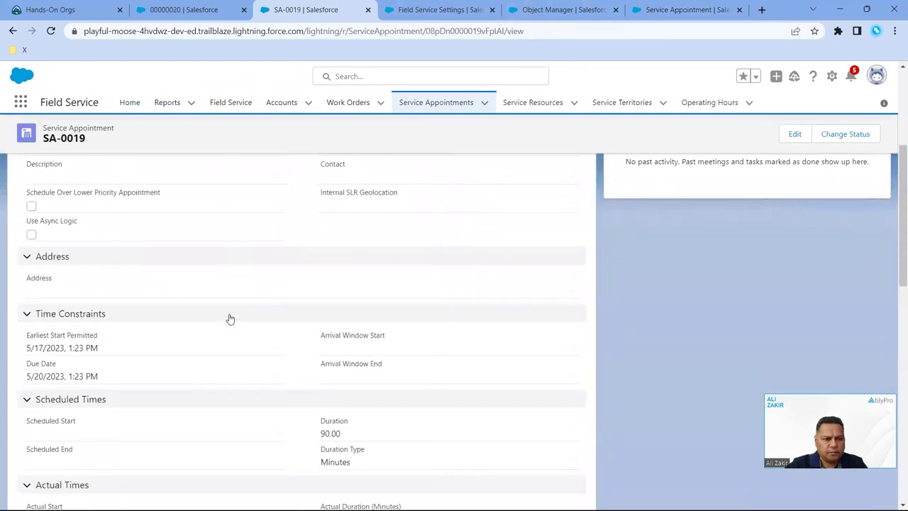
scroll(230, 318, down, 4)
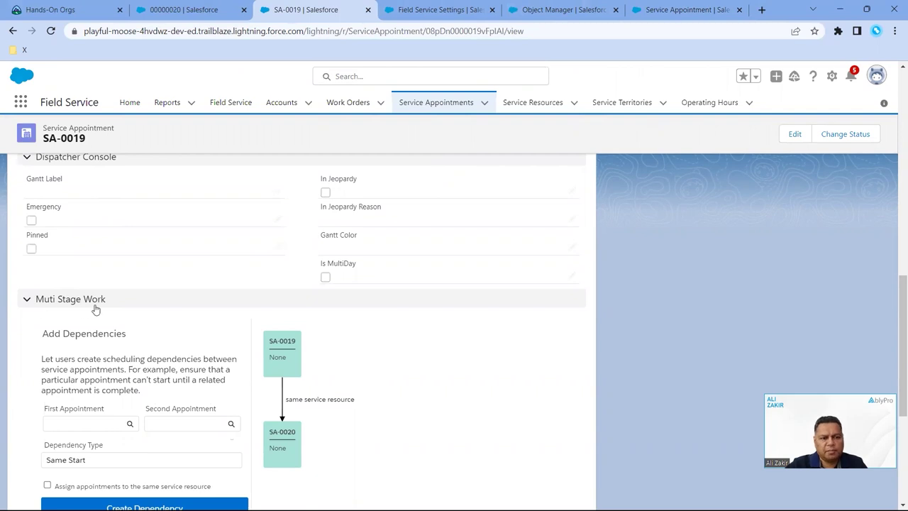
scroll(109, 309, down, 2)
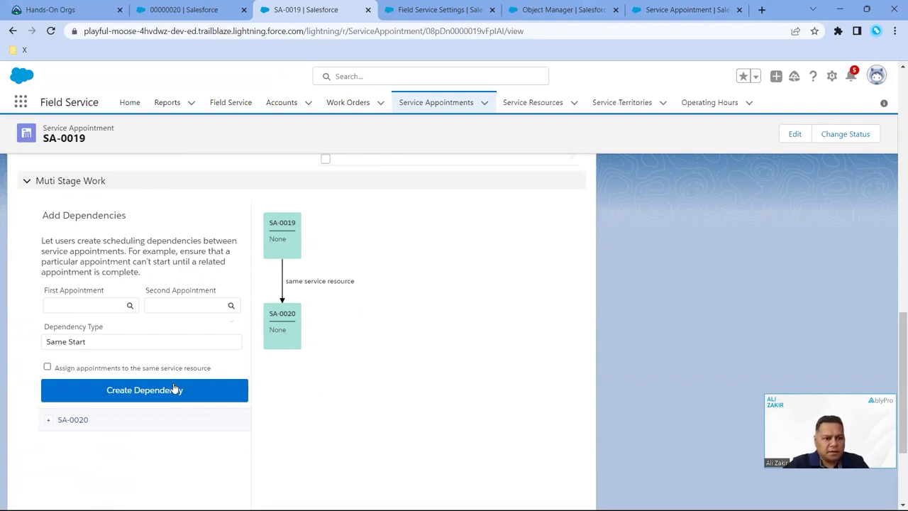
Remove the existing scheduling dependency between SA-0020 and SA-0019
click(48, 420)
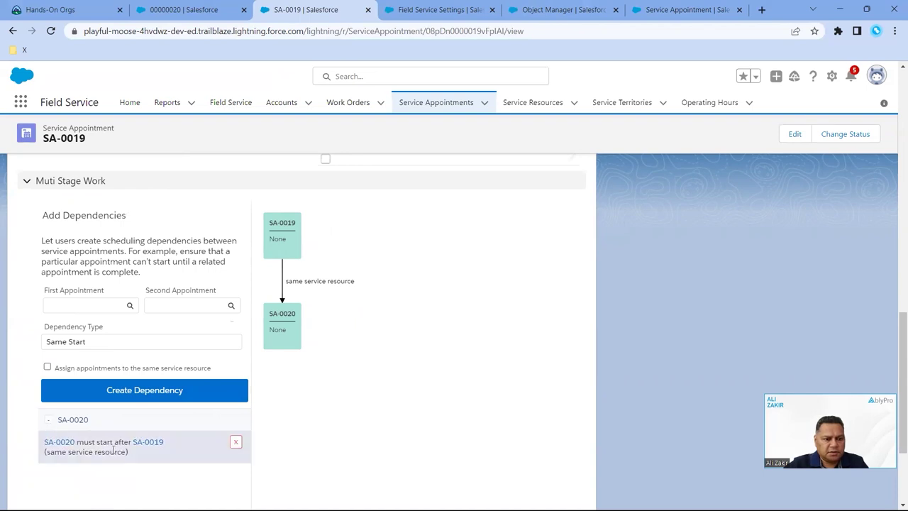
click(236, 442)
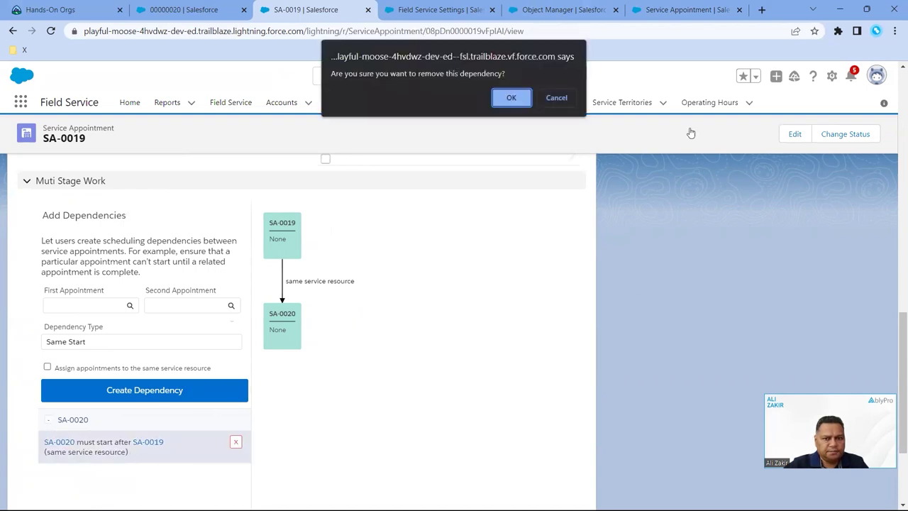
click(511, 99)
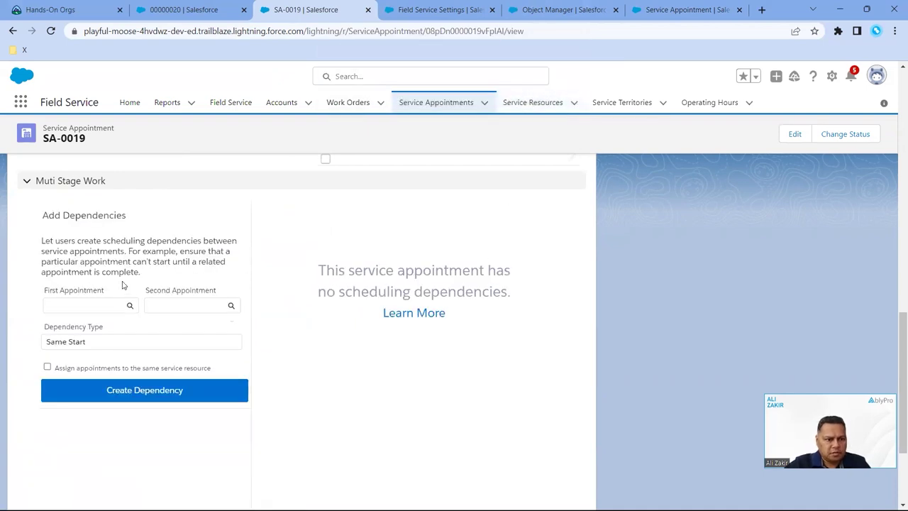
Create a Same Start dependency with SA-0020 as the first appointment and SA-0019 as the second
click(113, 307)
scroll(146, 403, down, 3)
scroll(143, 403, down, 2)
scroll(114, 336, down, 2)
click(101, 286)
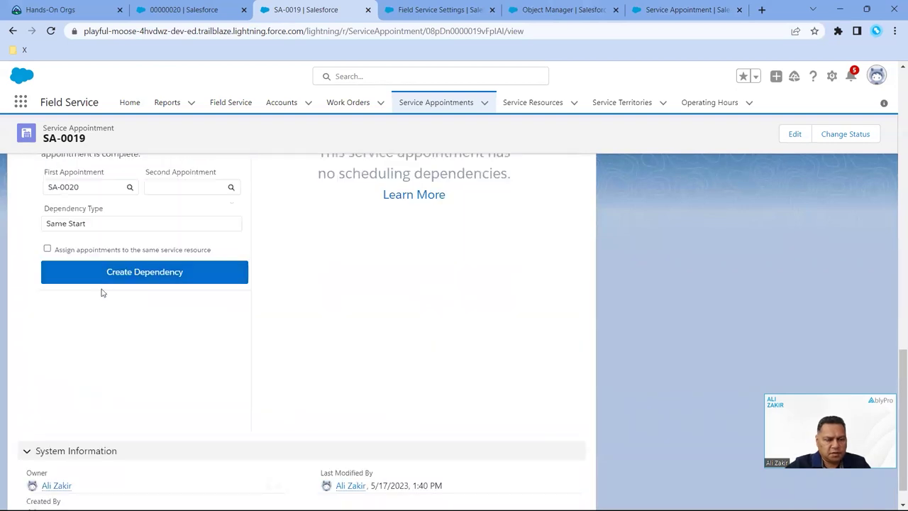
click(187, 193)
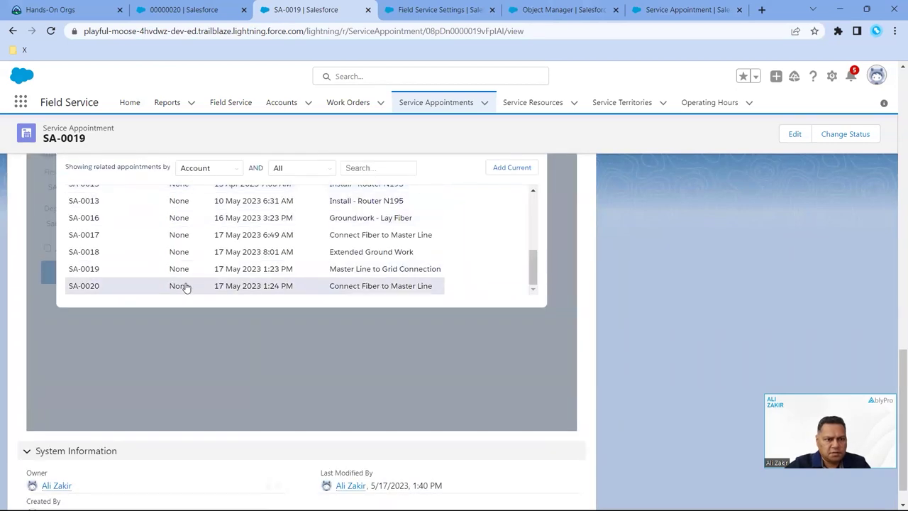
click(186, 271)
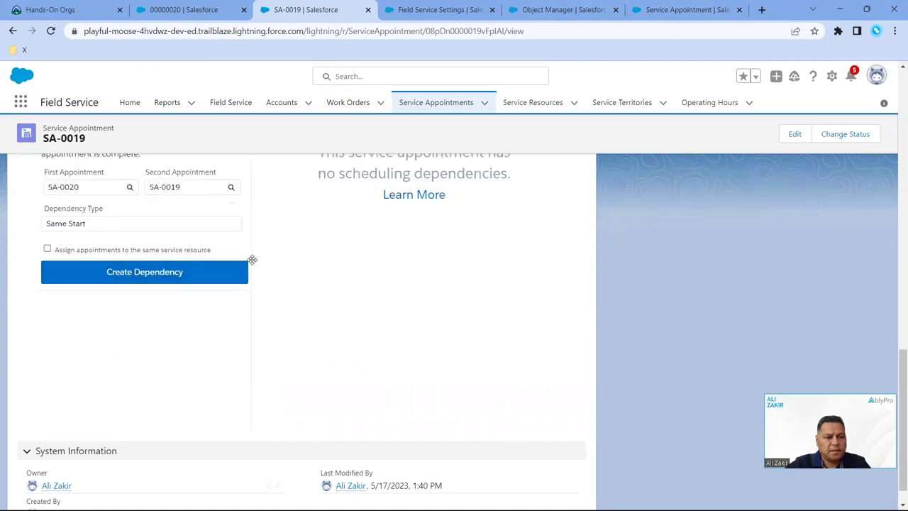
click(161, 278)
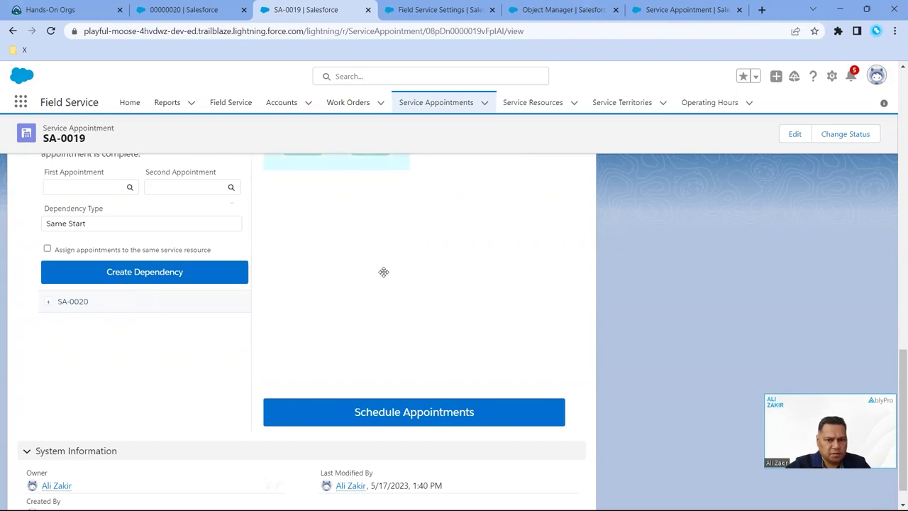
Remove the Same Start scheduling dependency between SA-0020 and SA-0019
scroll(892, 356, up, 3)
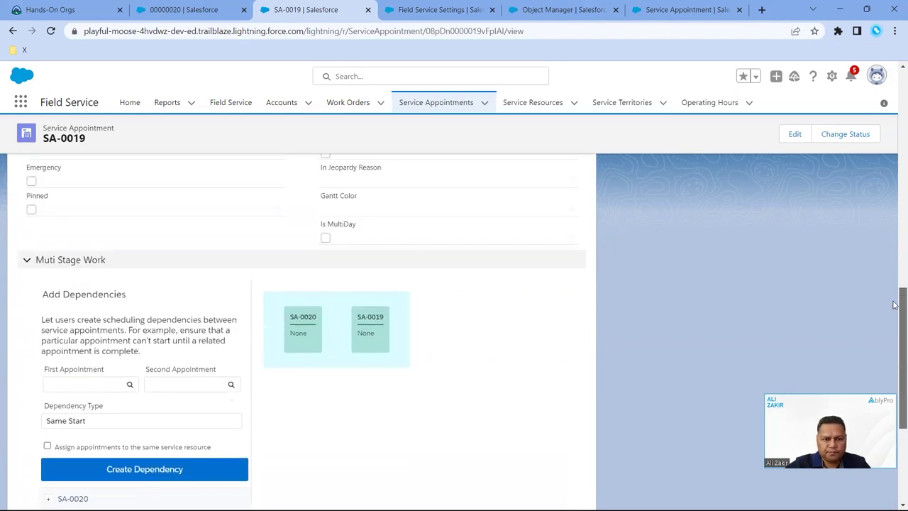
scroll(401, 343, down, 1)
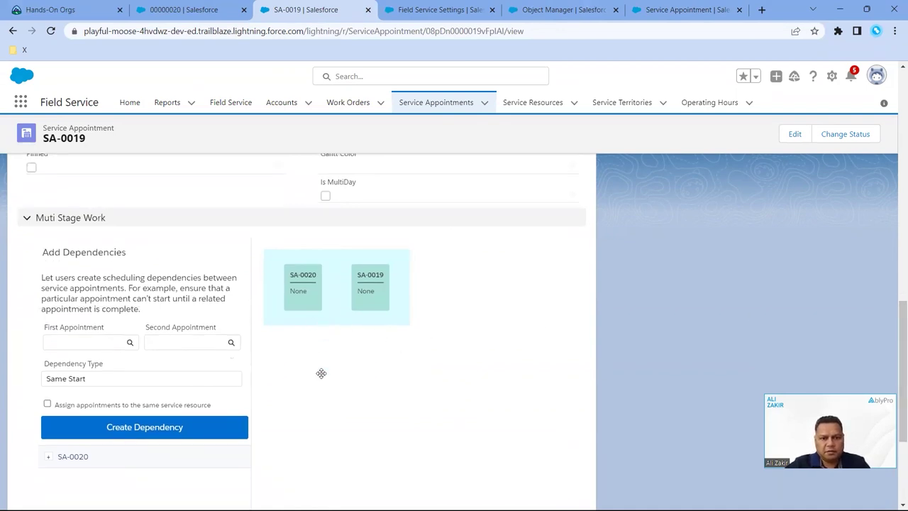
click(49, 457)
click(236, 479)
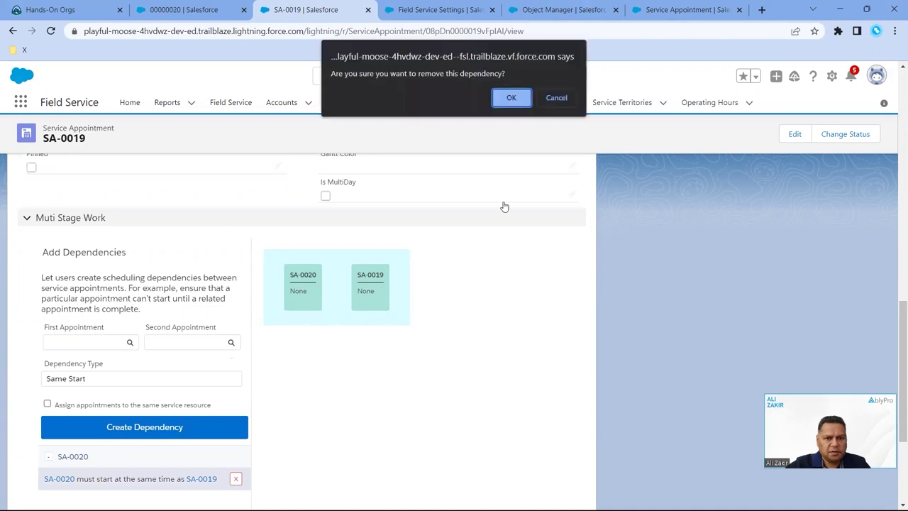
click(504, 104)
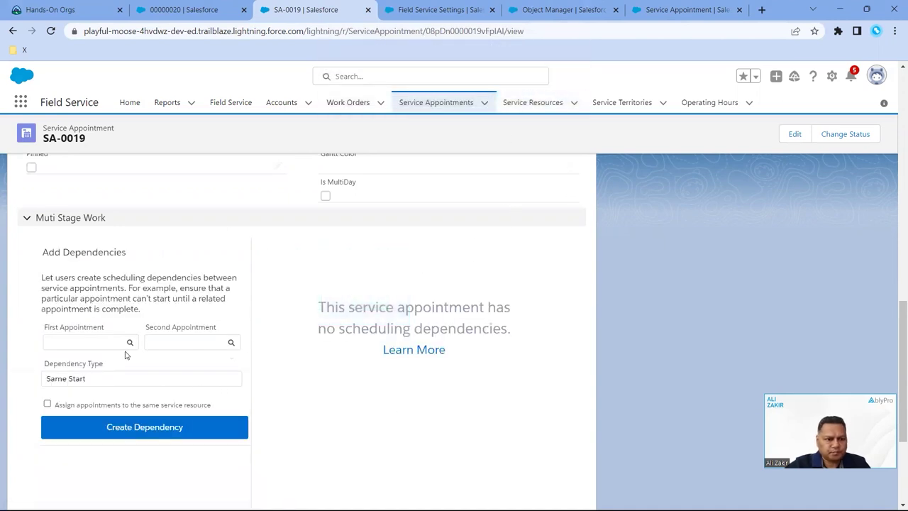
Create a Start After Finish dependency with SA-0020 first and SA-0019 second, assigning both appointments to the same service resource
click(104, 344)
click(116, 440)
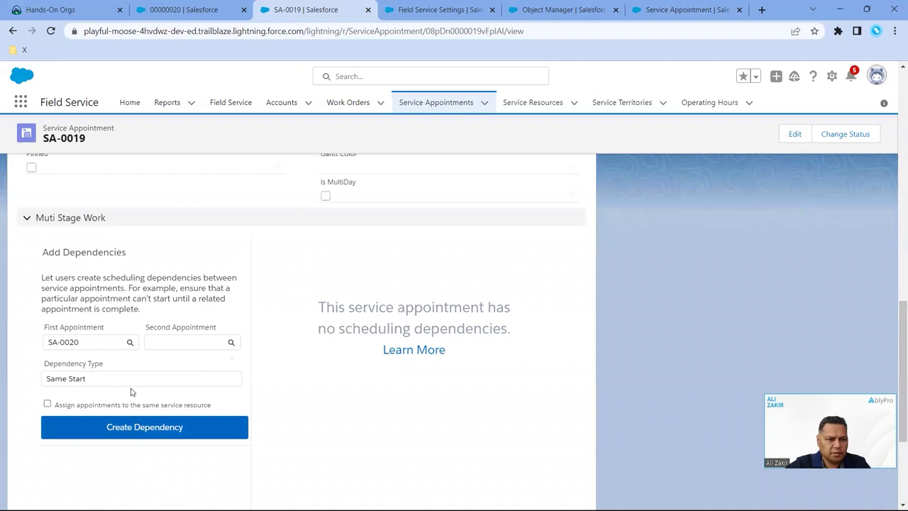
click(170, 342)
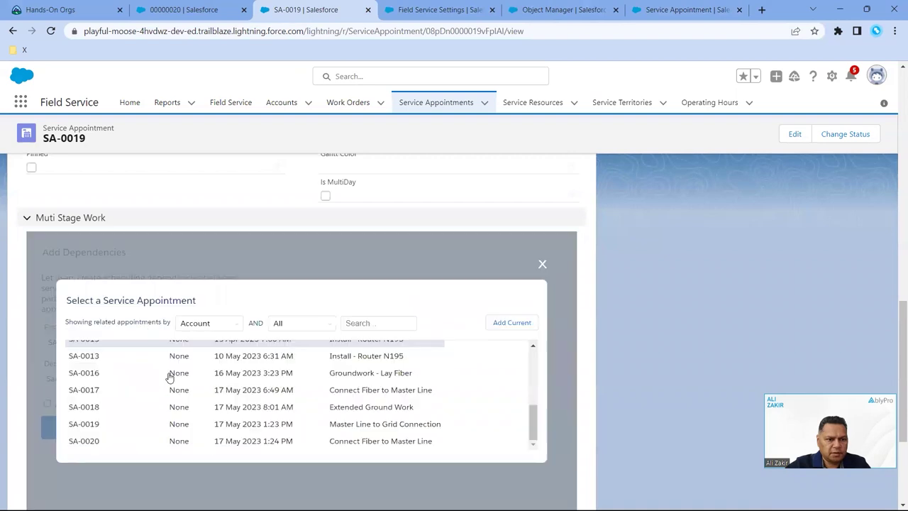
click(170, 424)
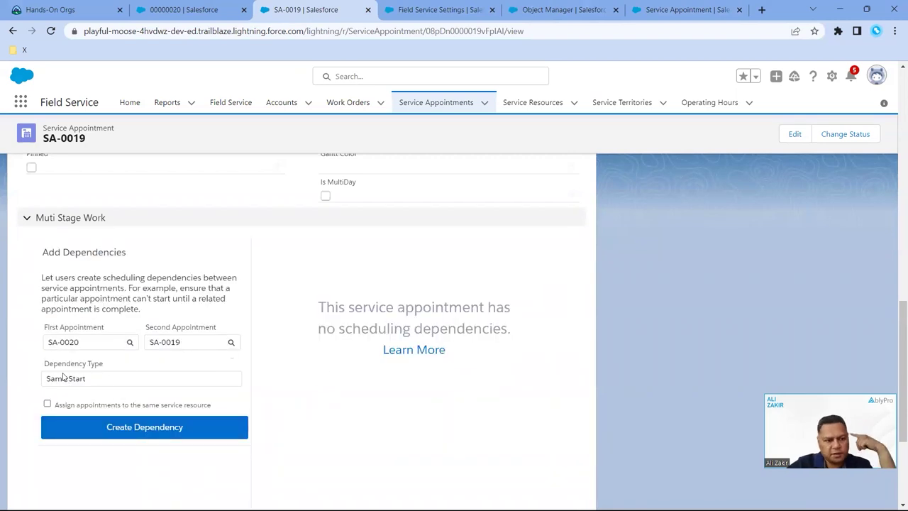
click(107, 384)
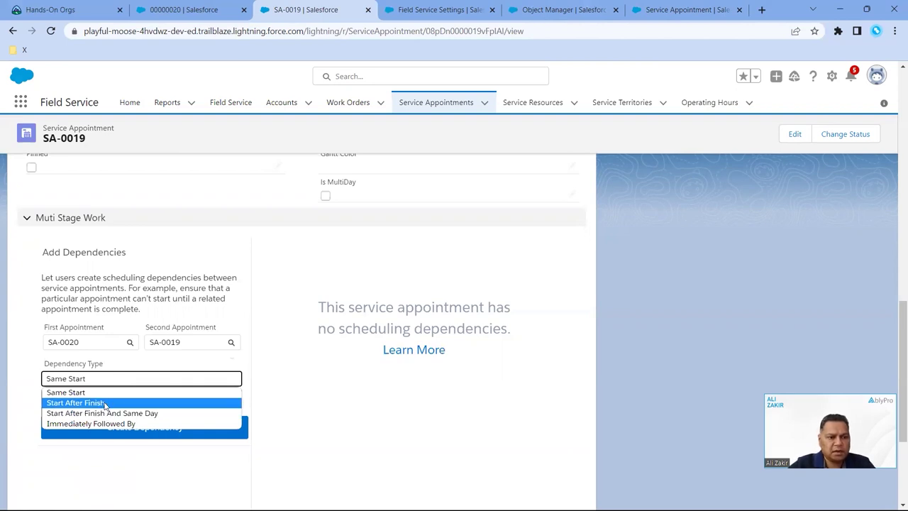
click(104, 402)
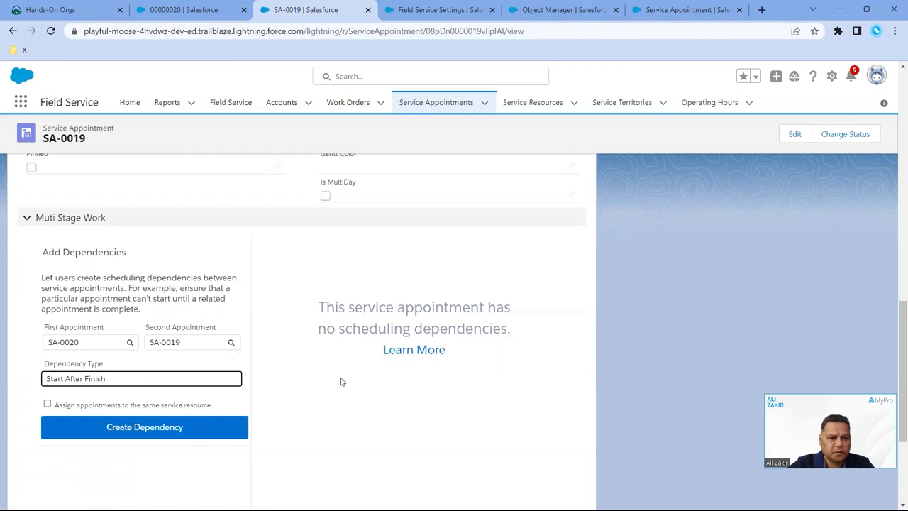
scroll(344, 383, up, 1)
scroll(344, 446, down, 1)
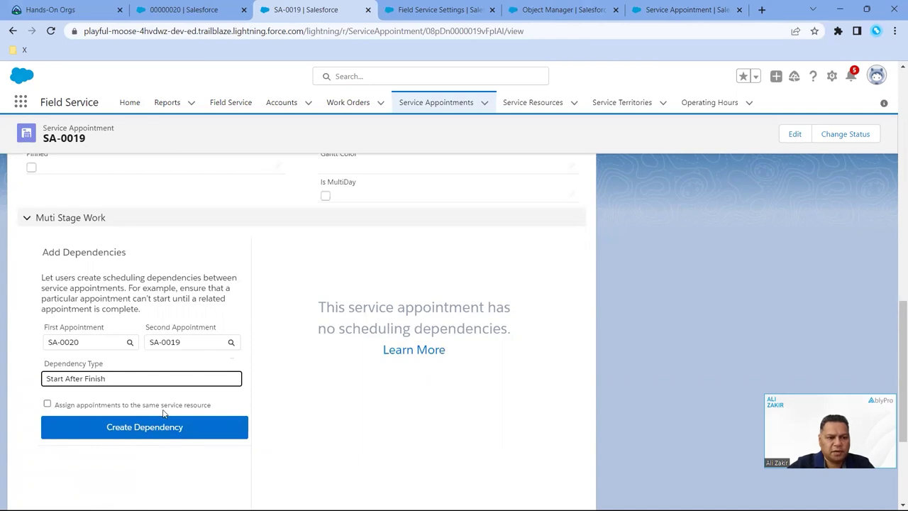
click(47, 404)
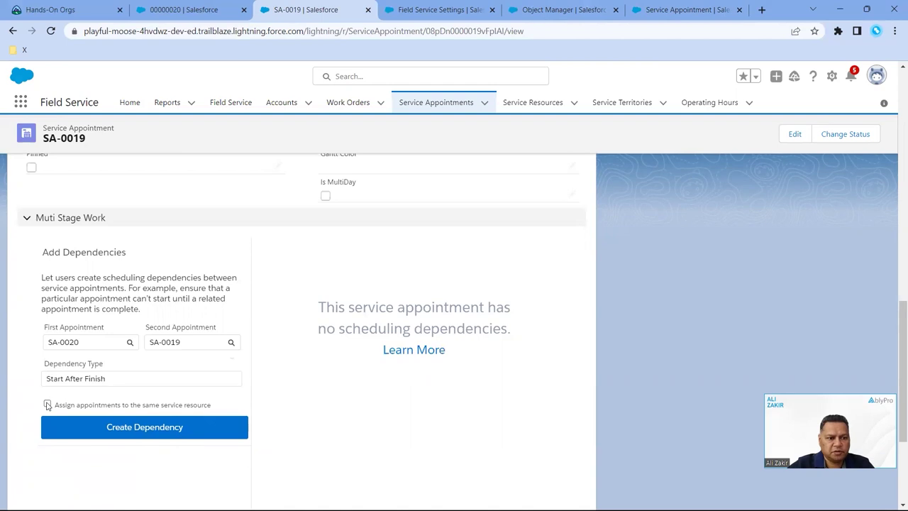
click(145, 427)
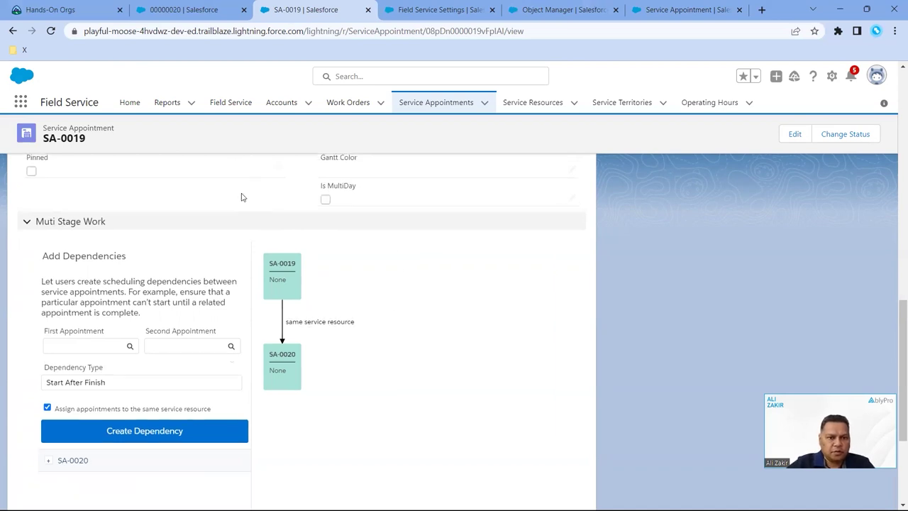
Open the Field Service dispatcher console and expand the details of SA-0019 in the service appointment list
scroll(241, 149, up, 2)
click(225, 106)
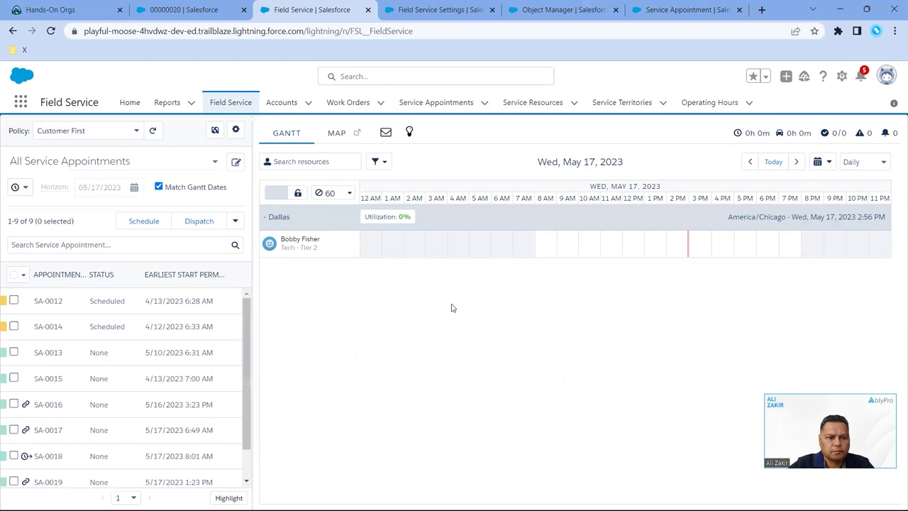
scroll(242, 406, down, 1)
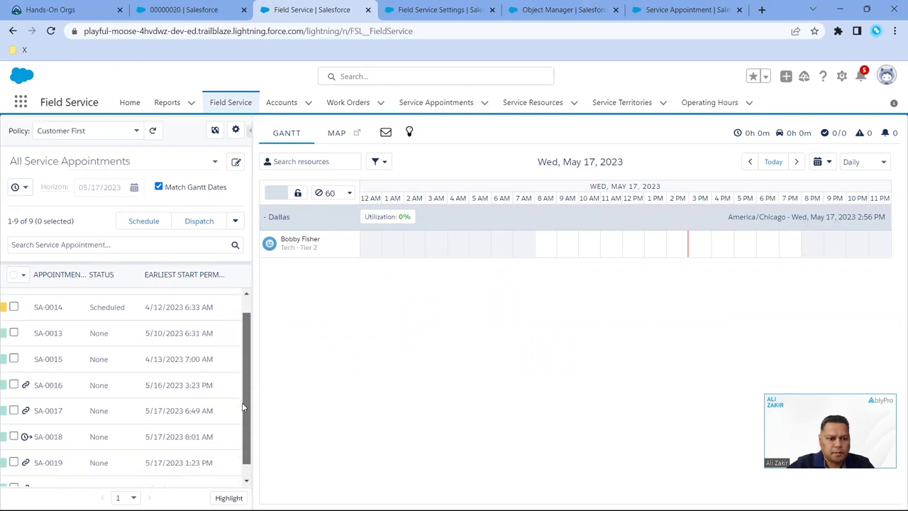
scroll(242, 406, down, 1)
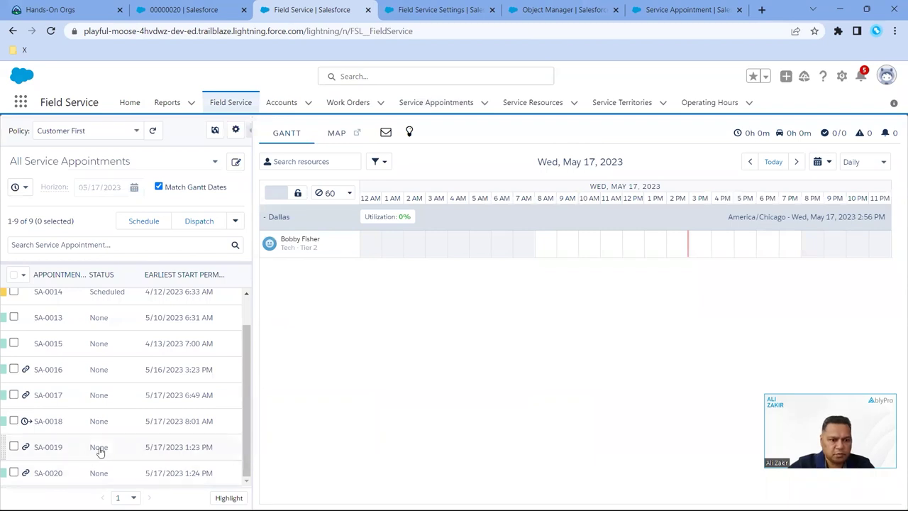
click(161, 447)
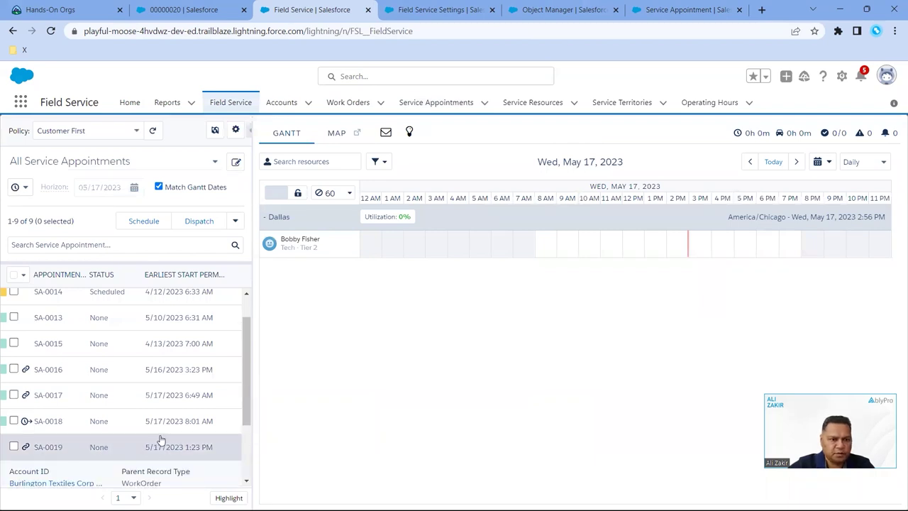
scroll(146, 451, down, 2)
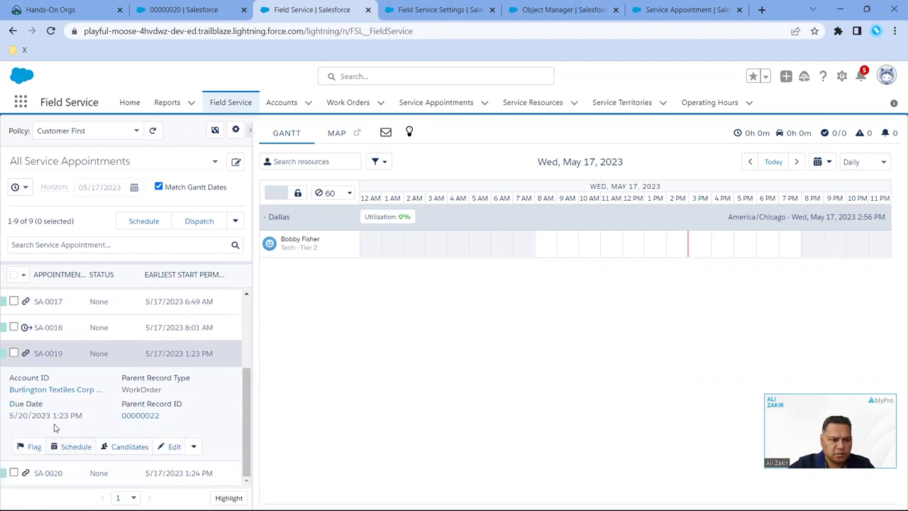
Schedule SA-0019 and SA-0020 together from the appointment list and inspect both appointments on the Gantt
click(14, 354)
click(14, 472)
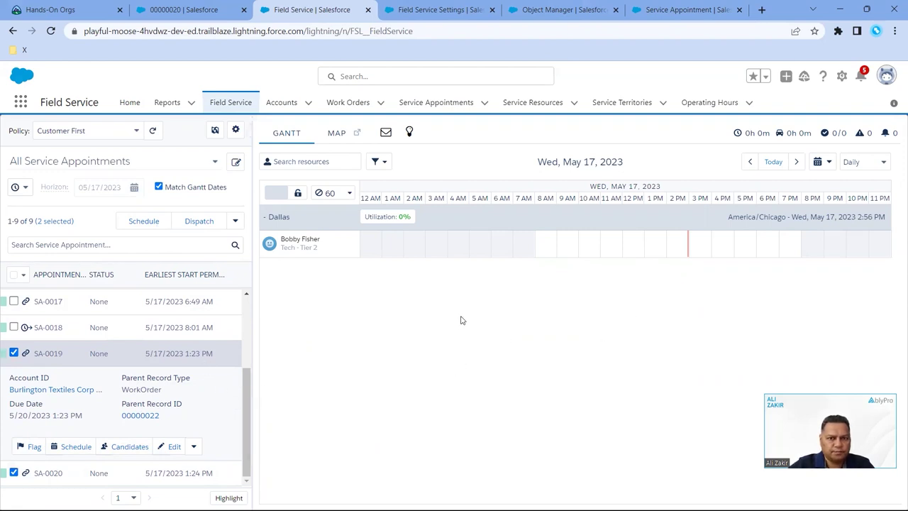
click(149, 224)
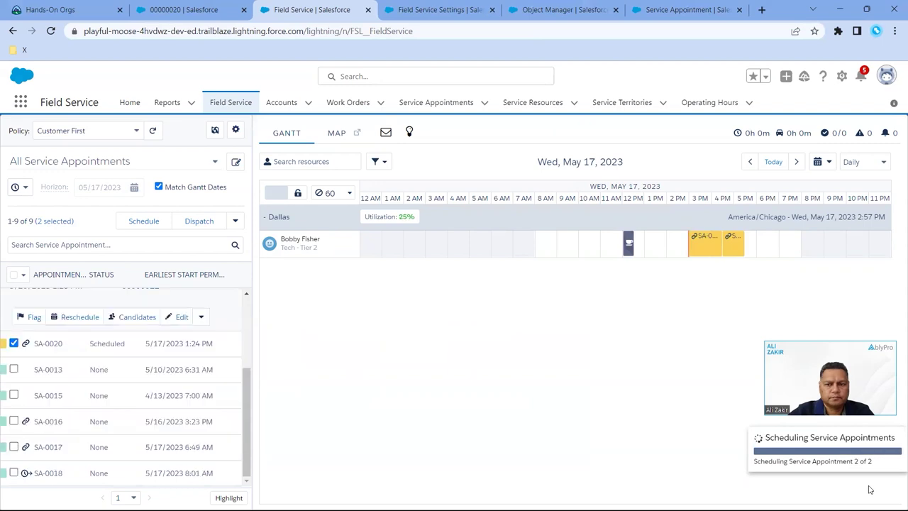
mouse_move(706, 252)
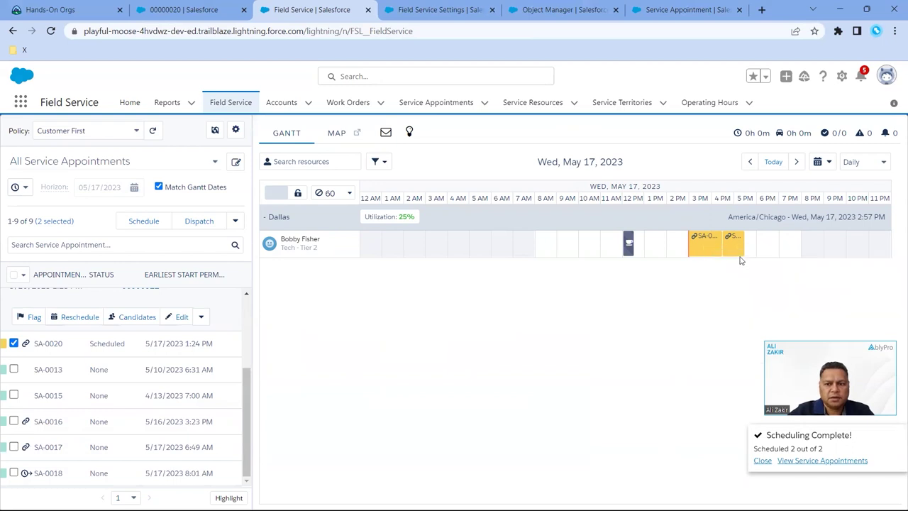
mouse_move(739, 249)
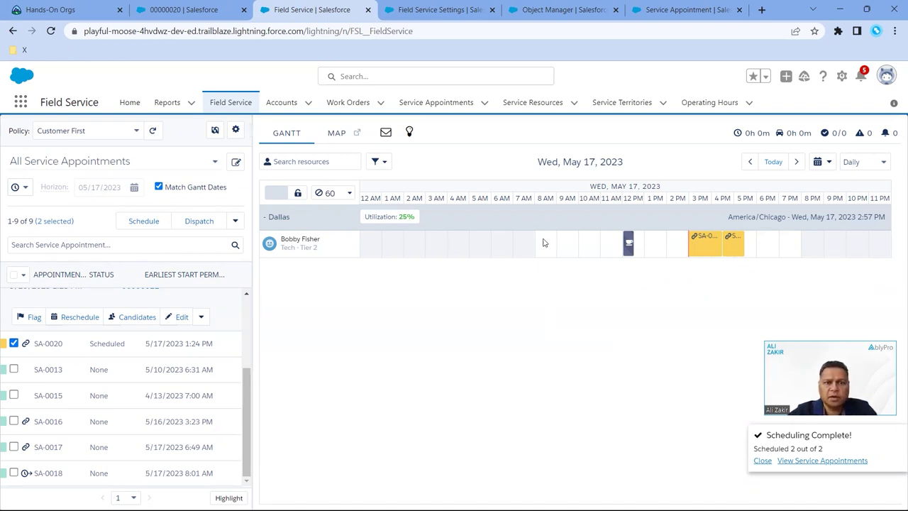
Review the Complex Work dependency diagram on the SA-0019 and SA-0020 service appointment records
click(440, 105)
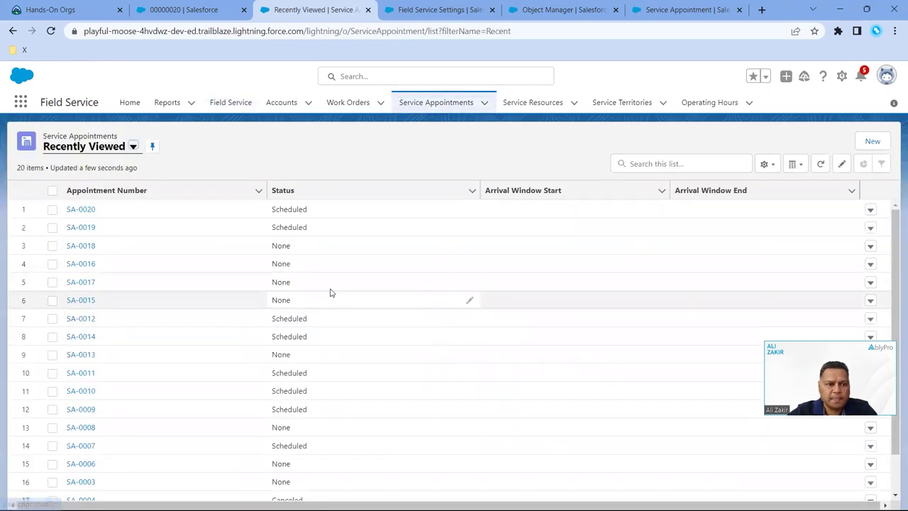
click(82, 227)
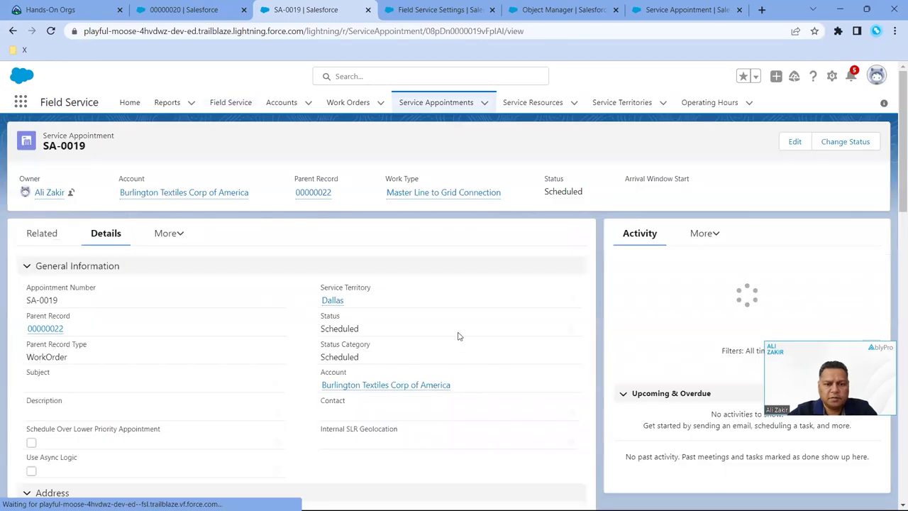
scroll(458, 342, down, 15)
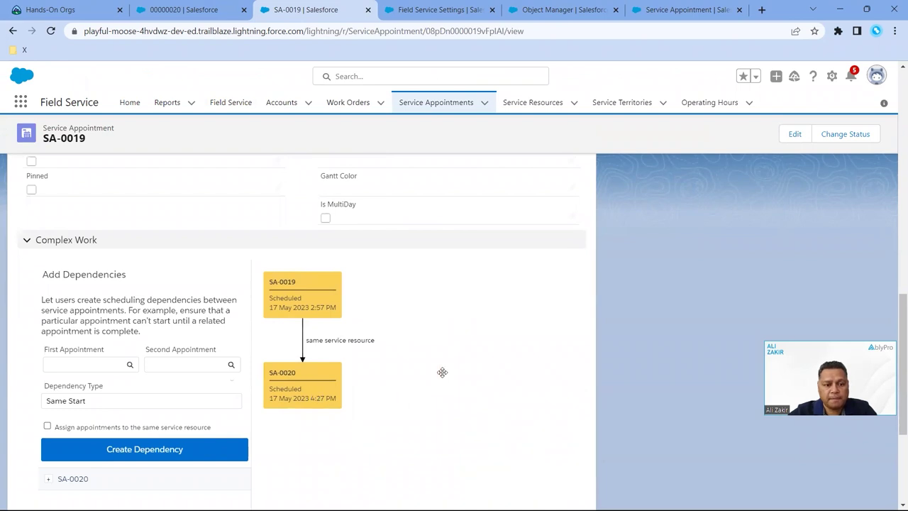
click(451, 110)
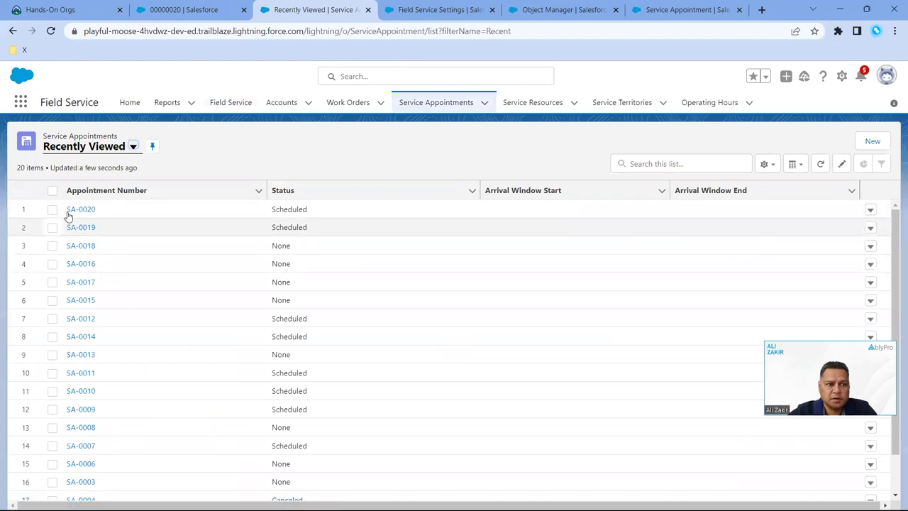
click(78, 209)
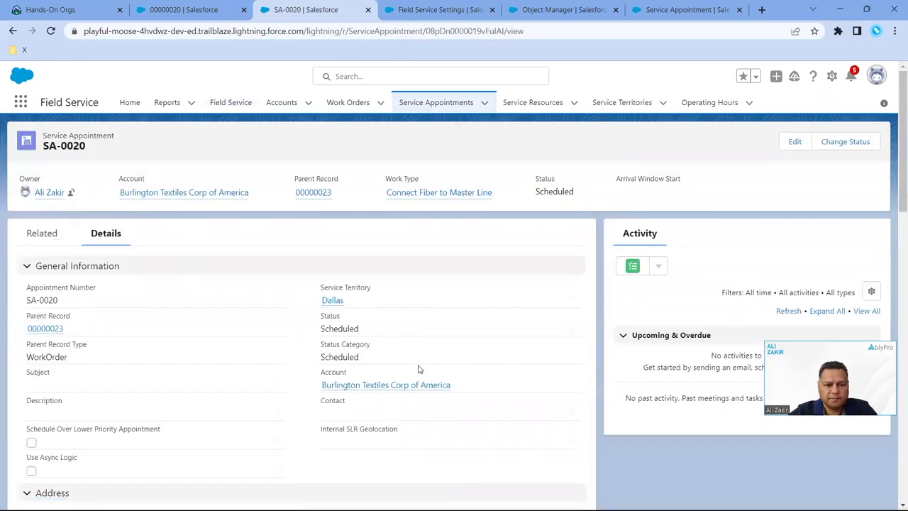
scroll(418, 369, down, 8)
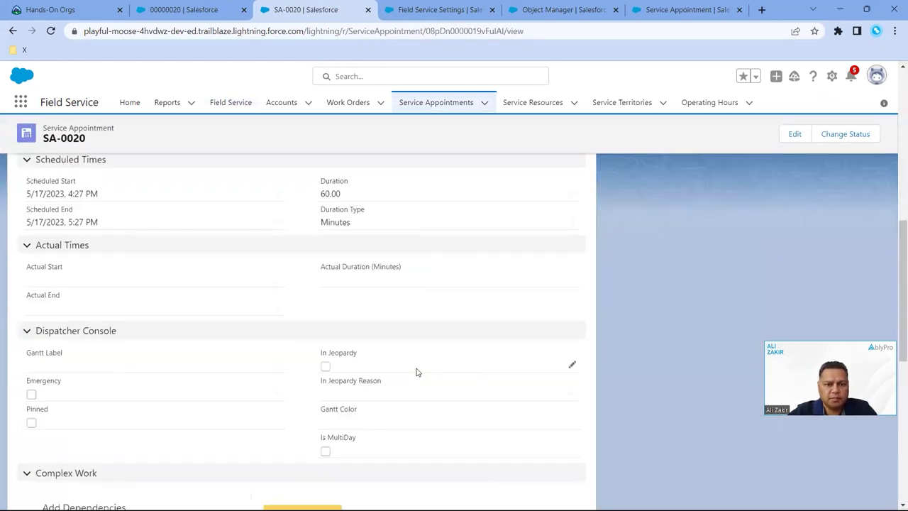
scroll(417, 372, down, 3)
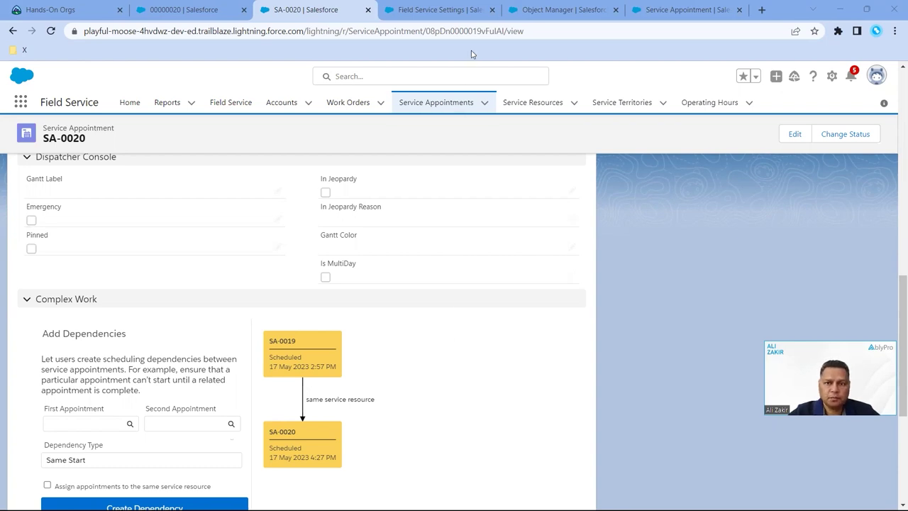
Switch to Field Service Settings and review the Multiday service appointment field's options in the Scheduling general logic, choosing Is MultiDay
key(ctrl+l)
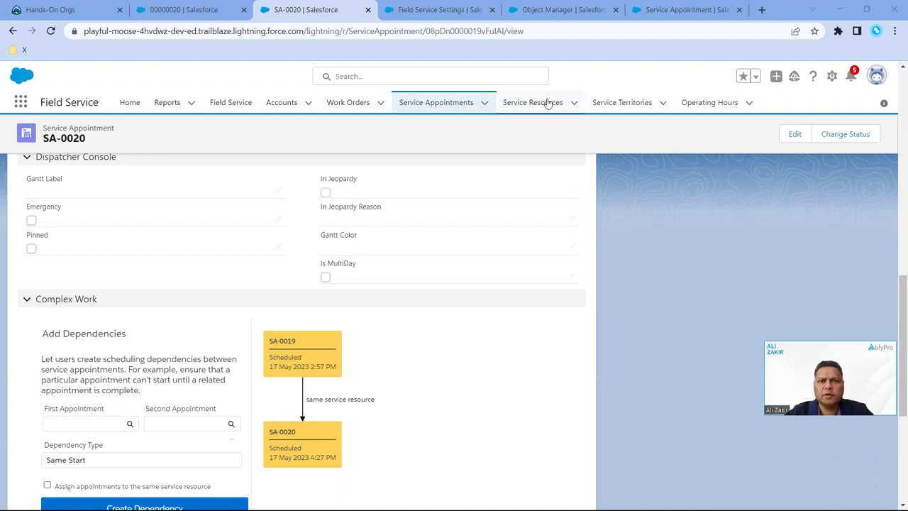
key(ctrl+5)
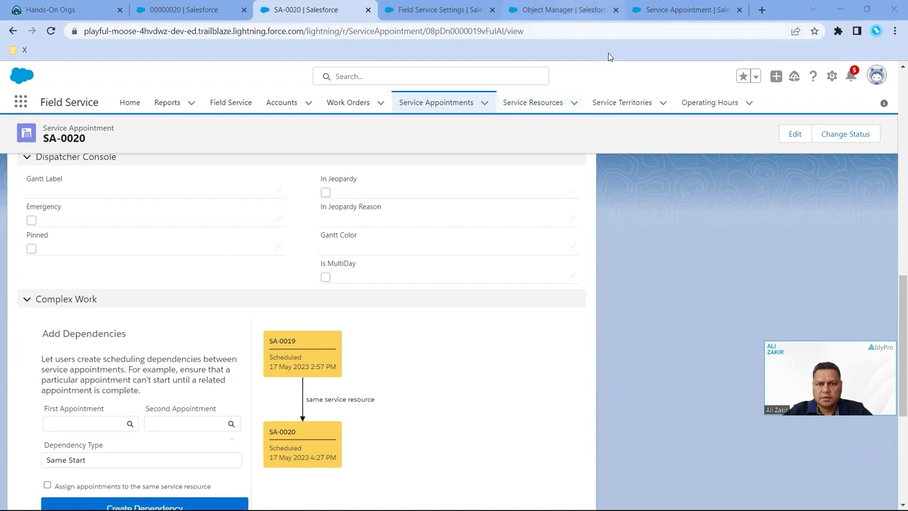
key(ctrl+4)
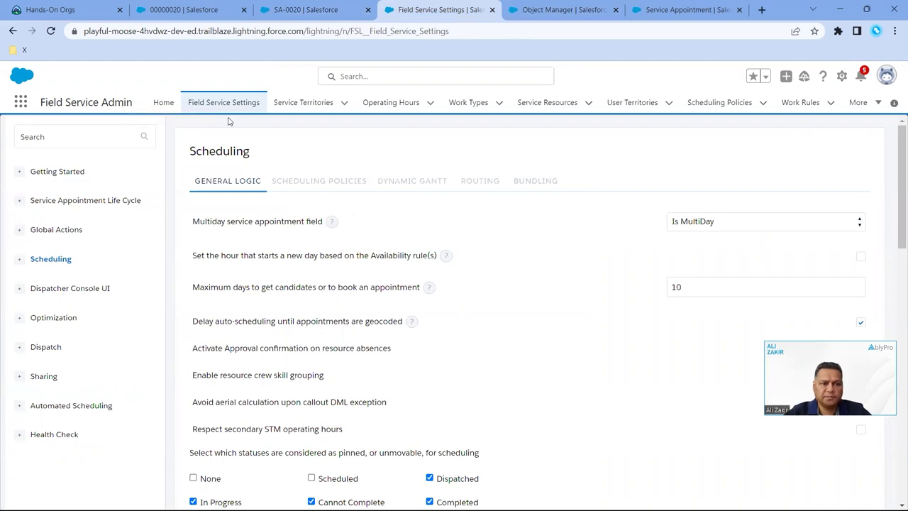
click(45, 260)
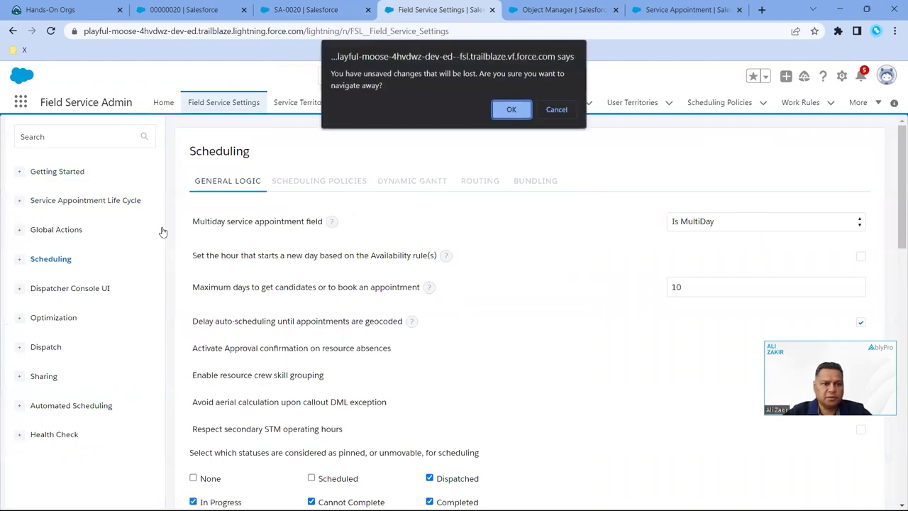
click(560, 110)
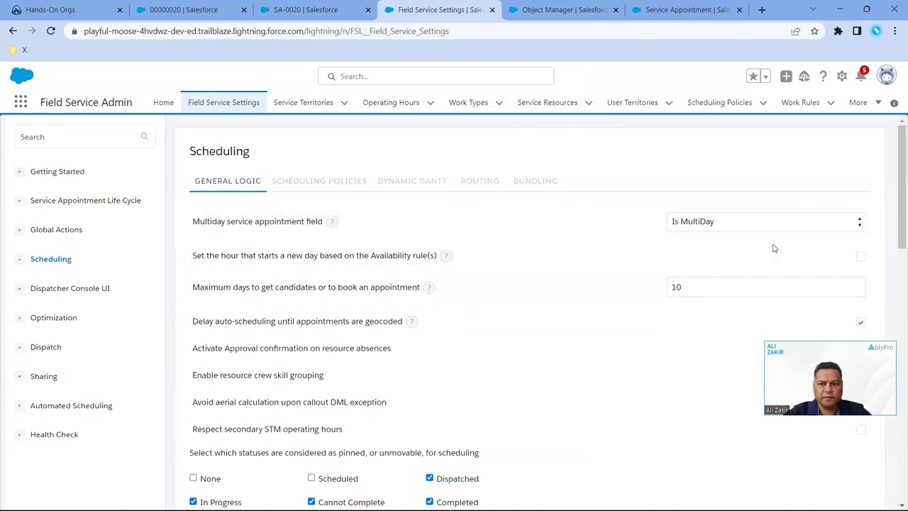
click(765, 224)
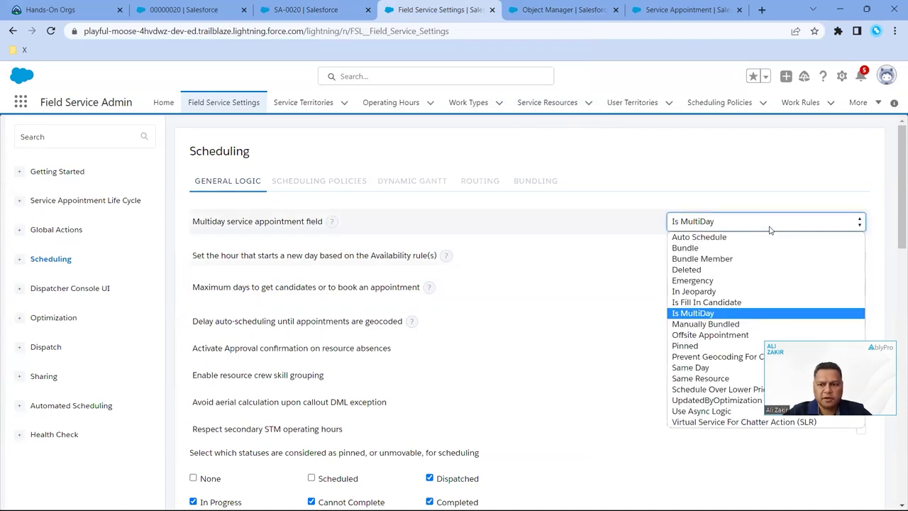
click(733, 316)
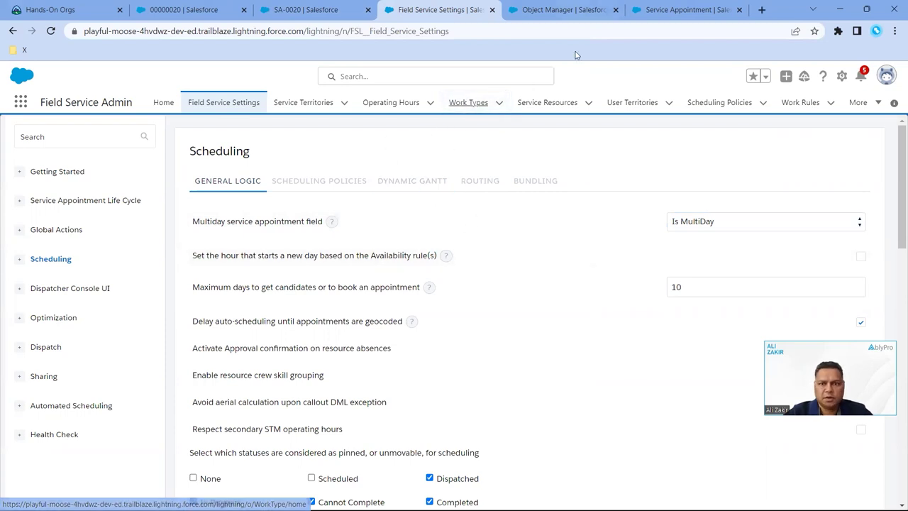
Open the custom permissions of the Field Service Dispatcher Permissions permission set in Setup
key(ctrl+Tab)
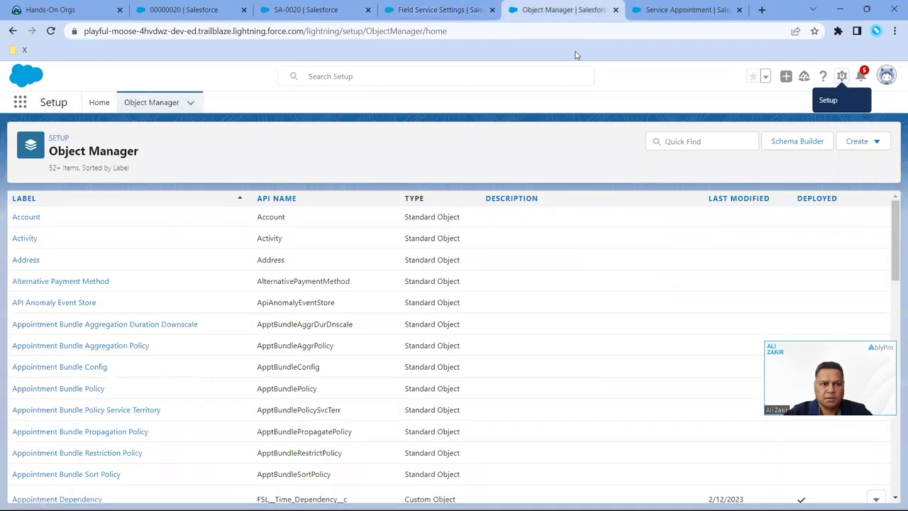
click(99, 104)
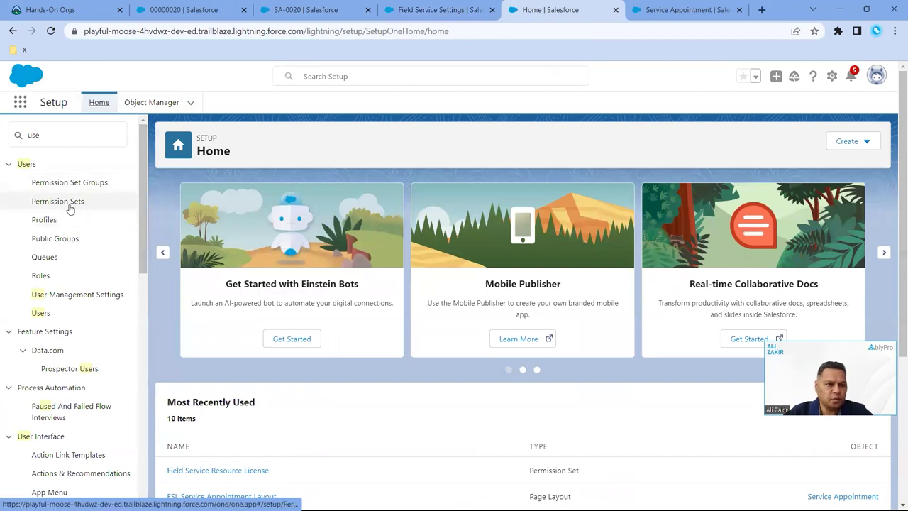
click(73, 202)
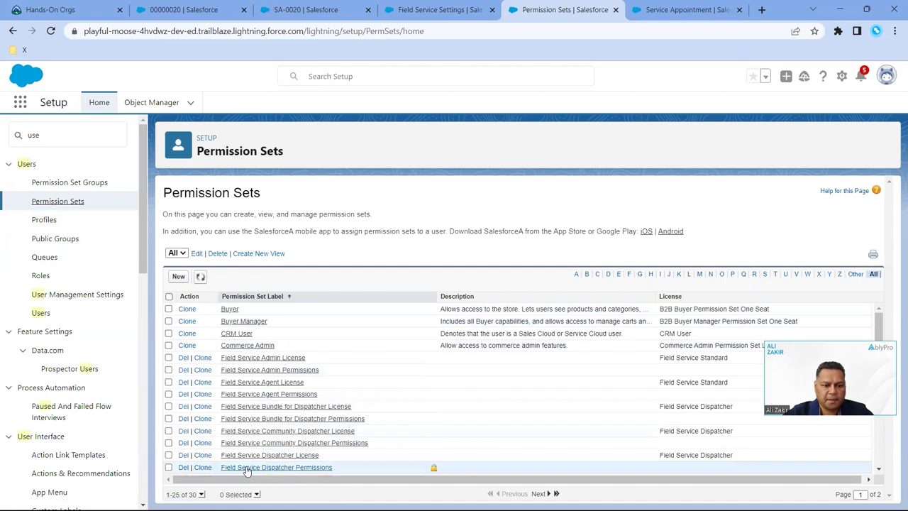
click(287, 467)
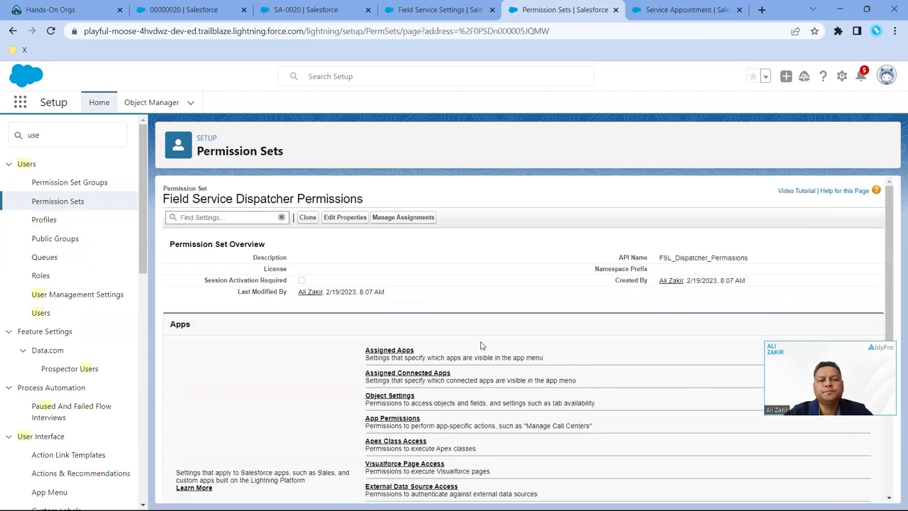
scroll(479, 365, down, 2)
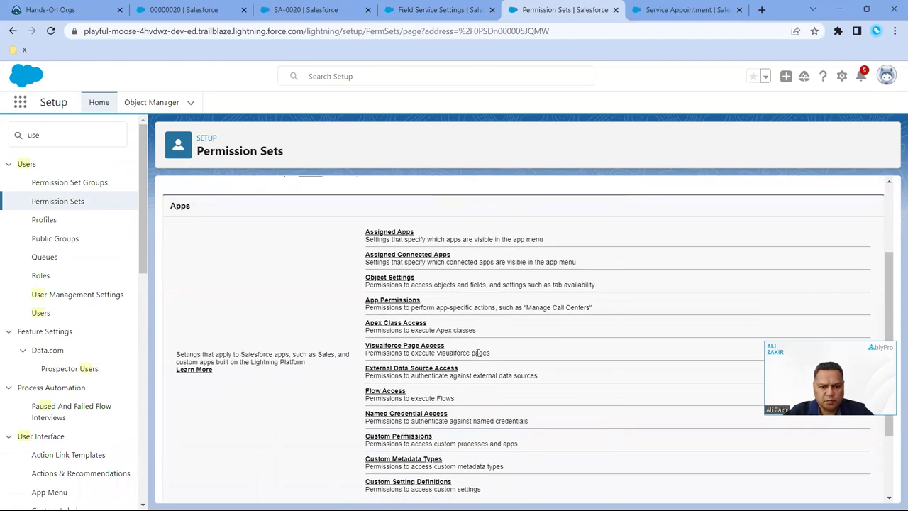
click(406, 440)
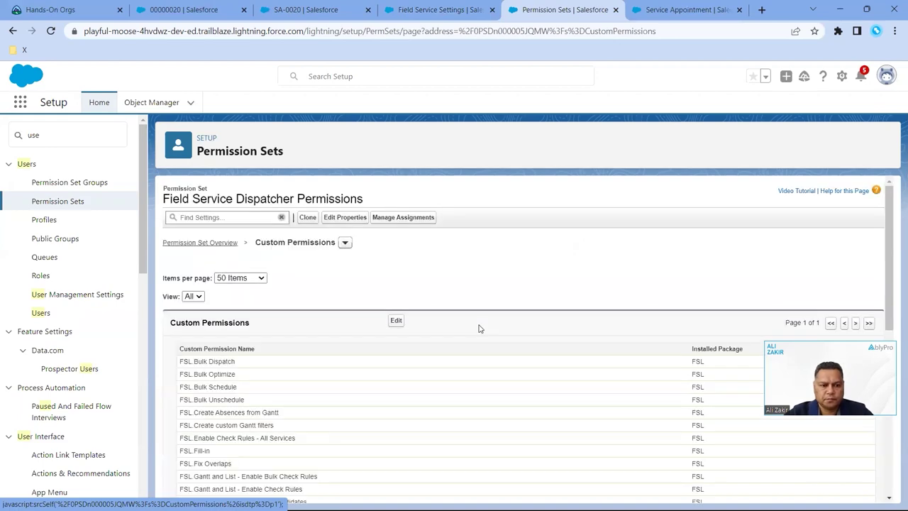
Open the permission set's custom permissions for editing and locate FSL.Longterm View among the enabled ones
scroll(452, 276, down, 1)
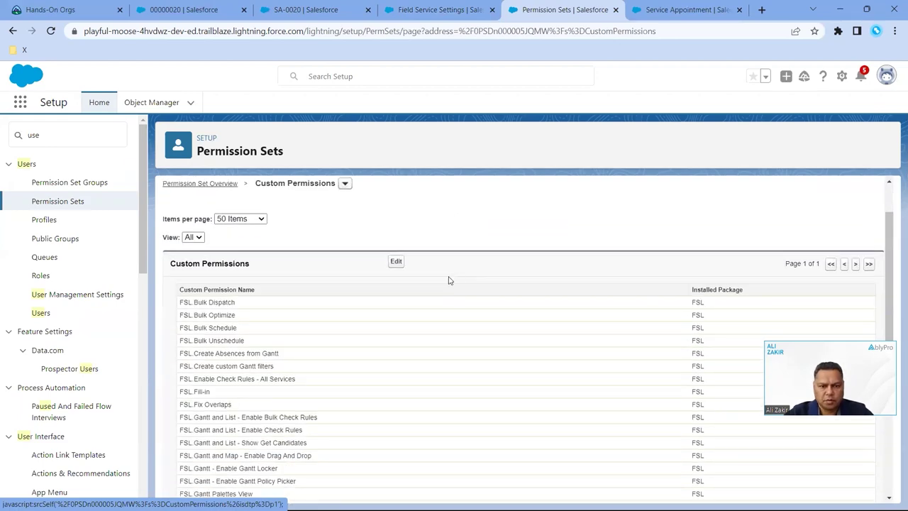
scroll(368, 230, up, 1)
click(397, 321)
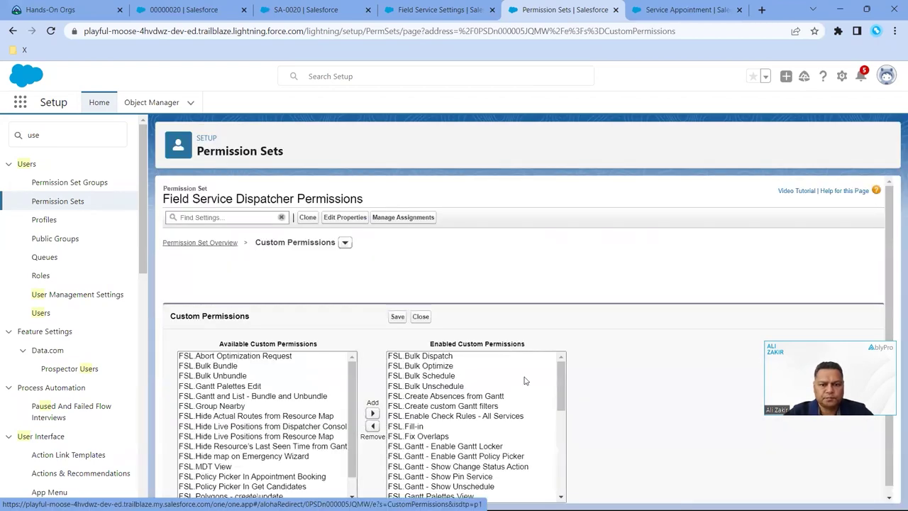
scroll(624, 390, down, 1)
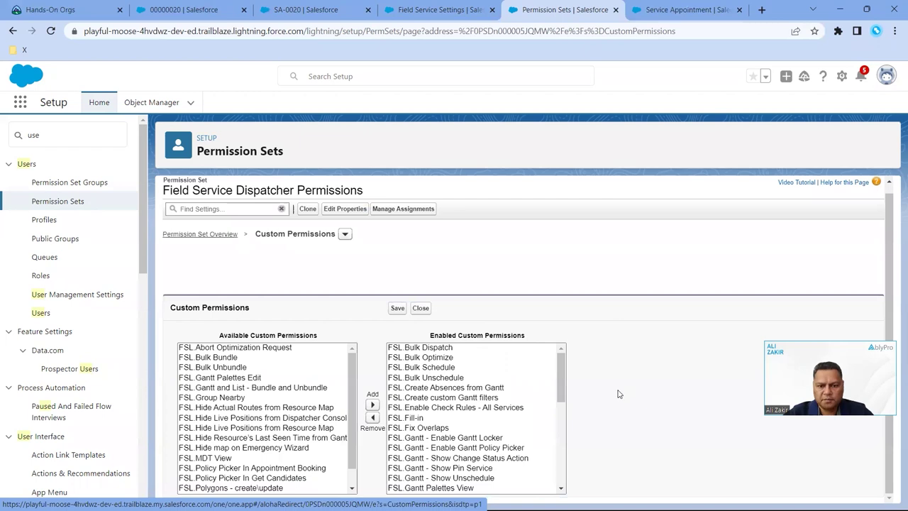
drag(559, 390, 558, 449)
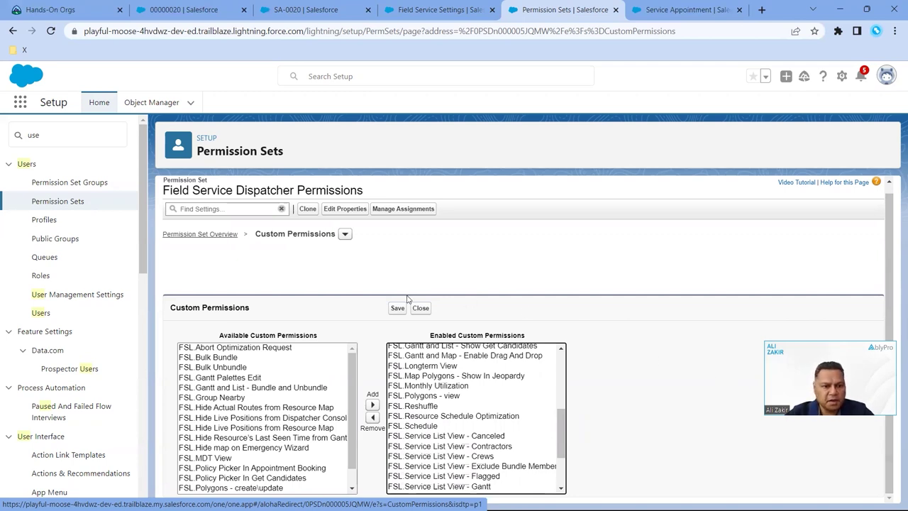
click(430, 367)
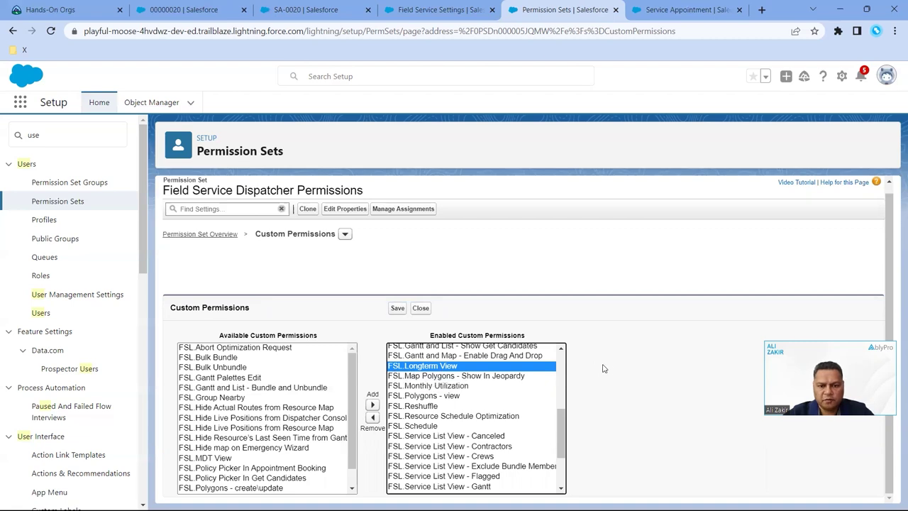
click(637, 377)
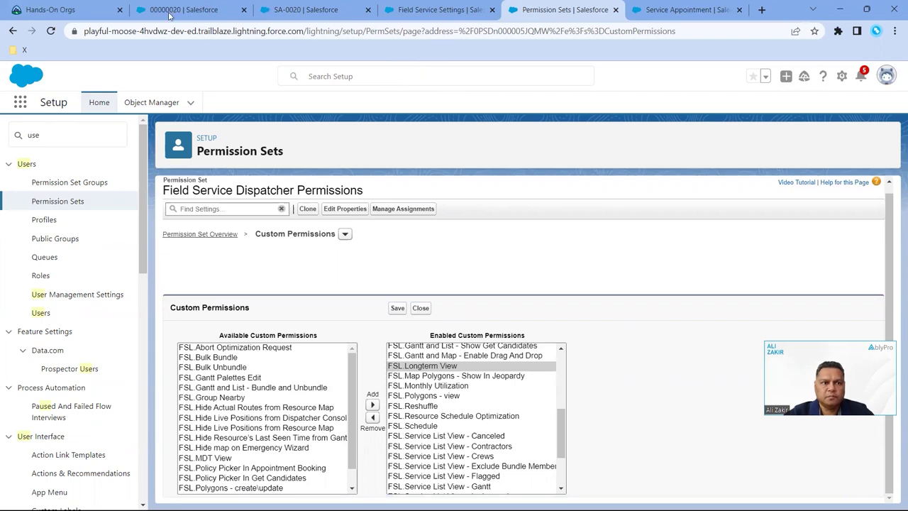
Switch to Field Service Admin and review the estimated duration and details of the Extended Ground Work work type
click(436, 9)
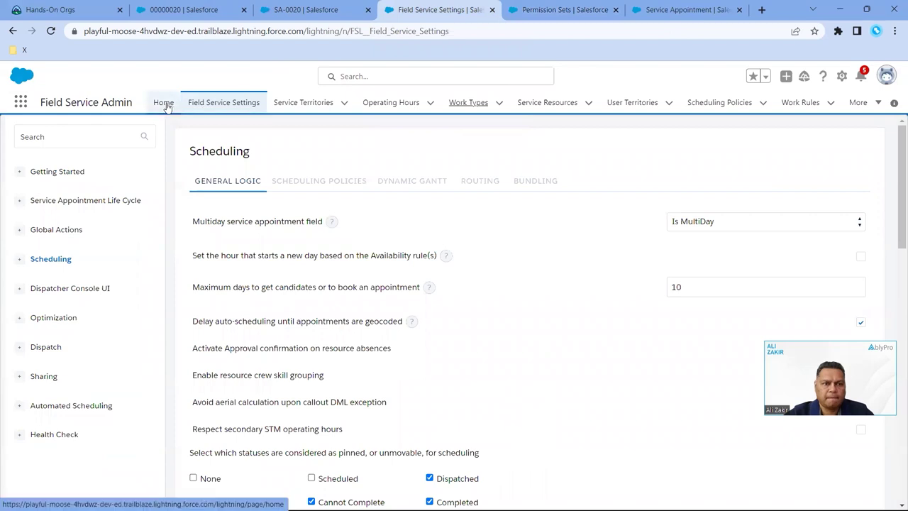
click(468, 103)
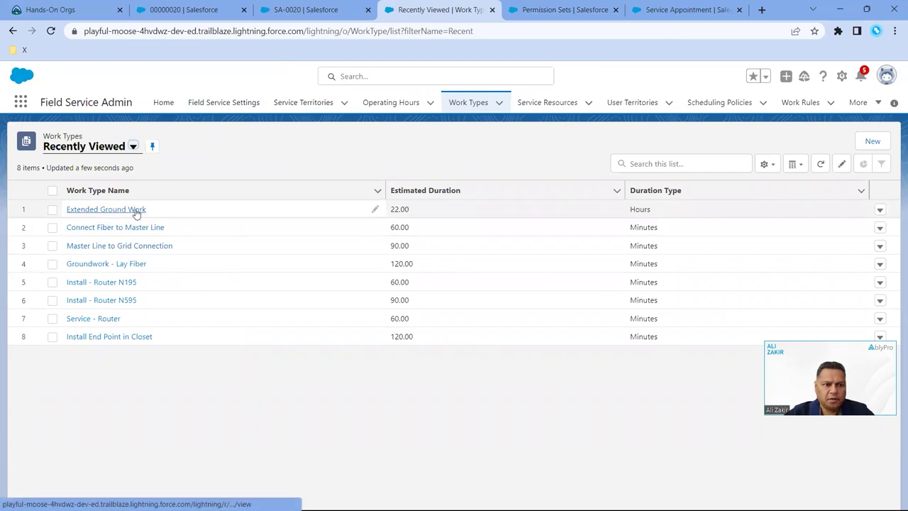
click(103, 209)
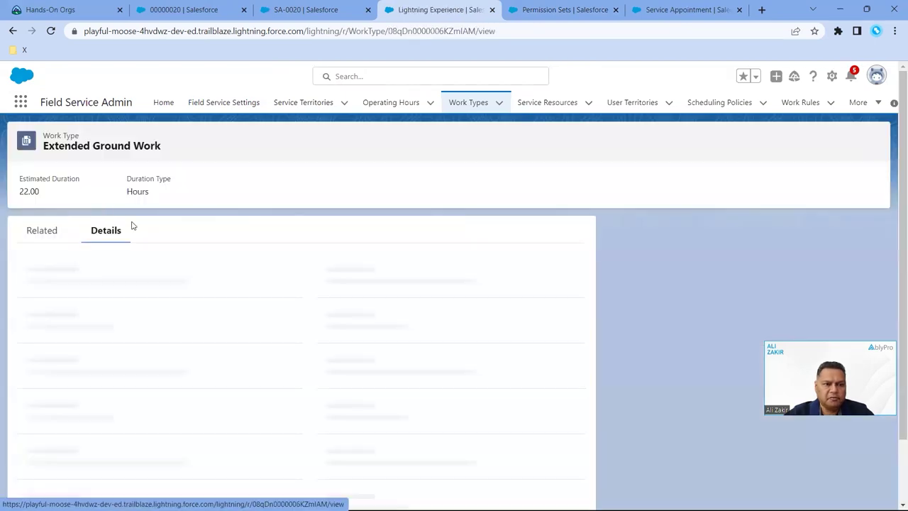
scroll(281, 277, down, 1)
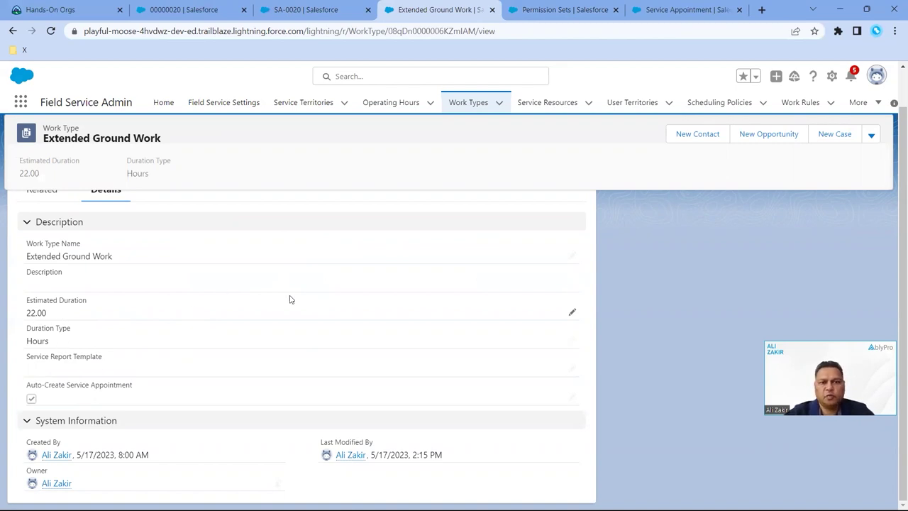
scroll(291, 297, up, 2)
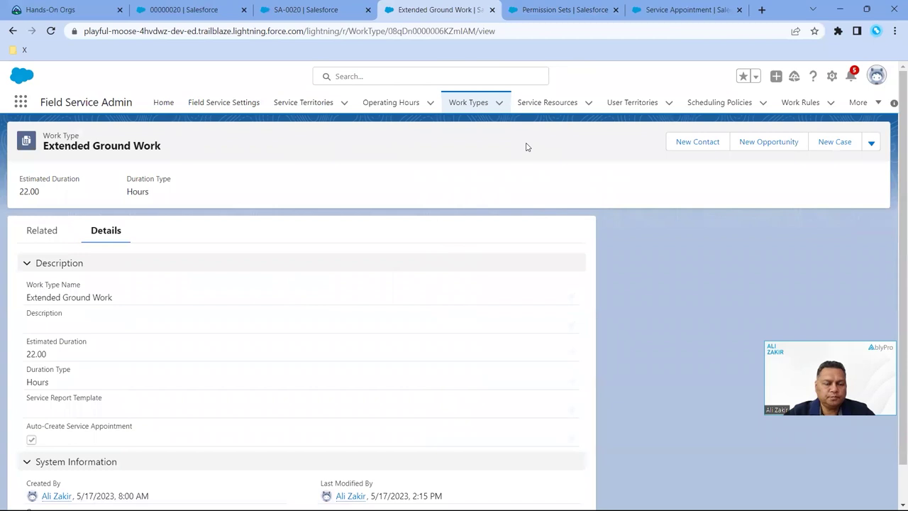
Return to the service appointments in Field Service, check SA-0020, and open the SA-0018 record
click(305, 10)
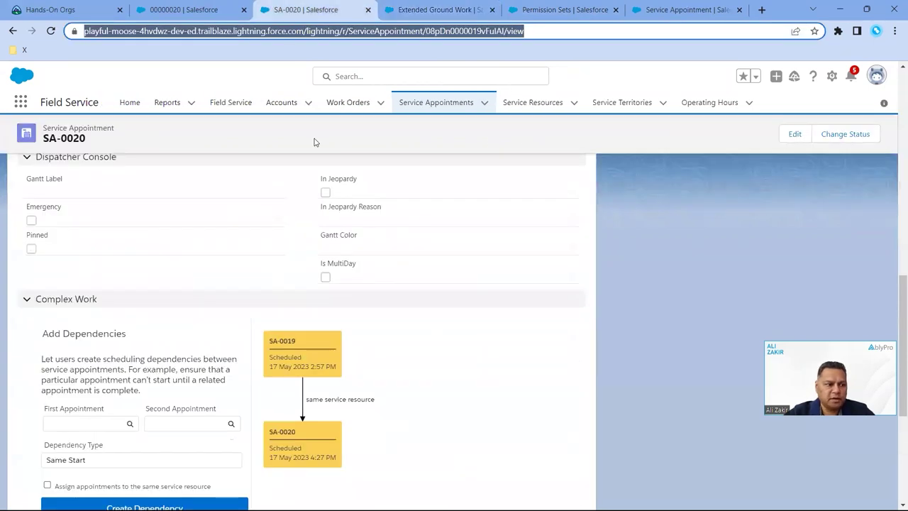
click(434, 105)
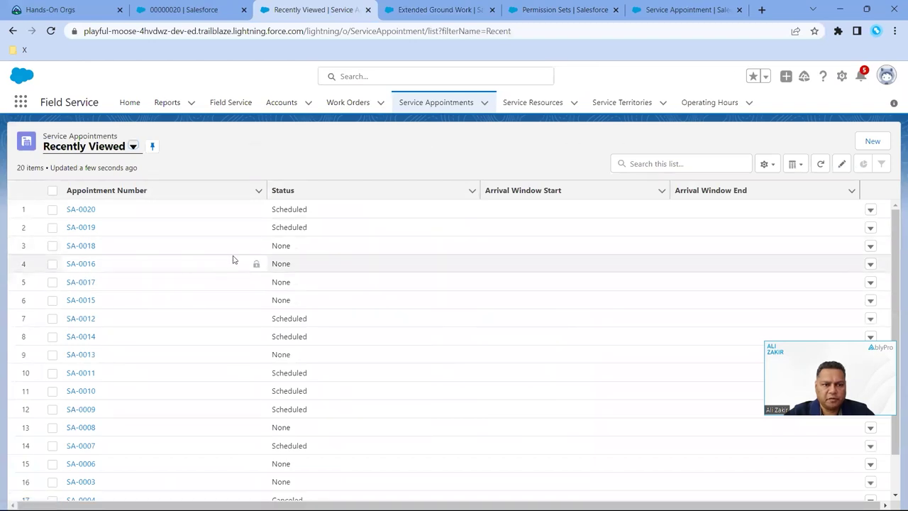
click(91, 210)
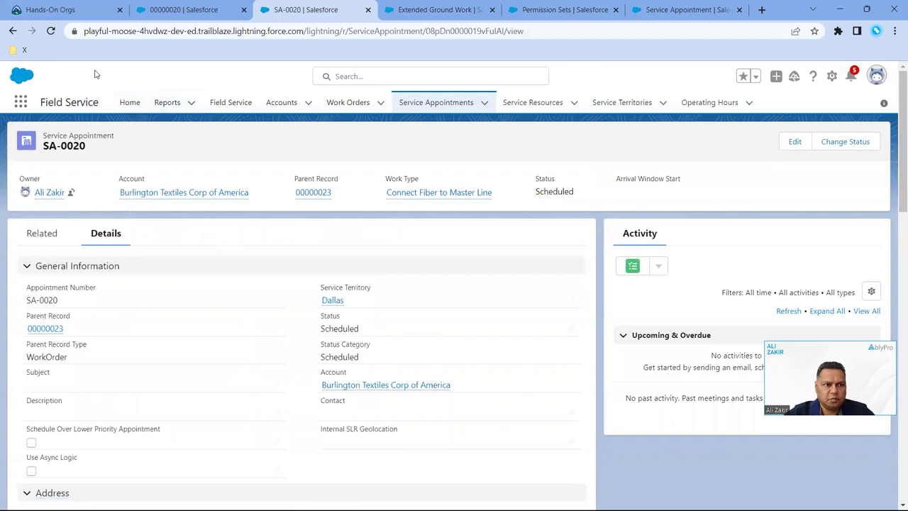
click(417, 102)
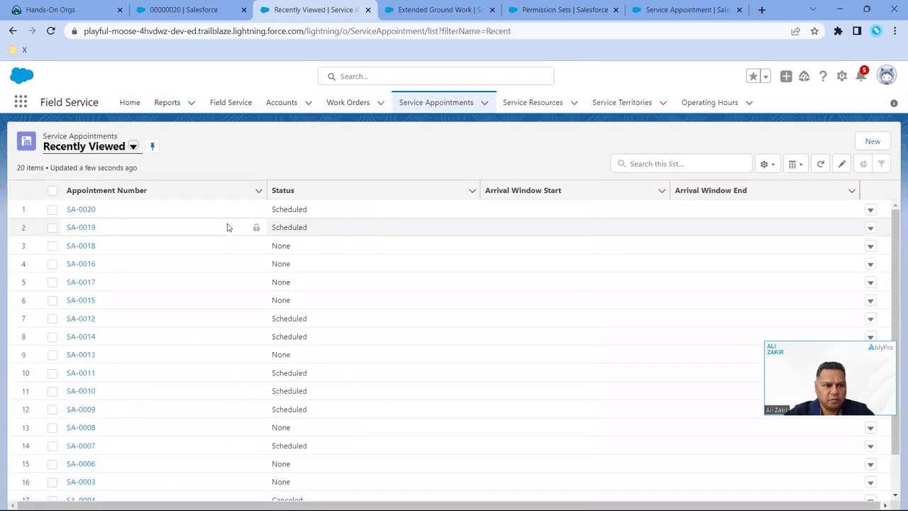
click(87, 247)
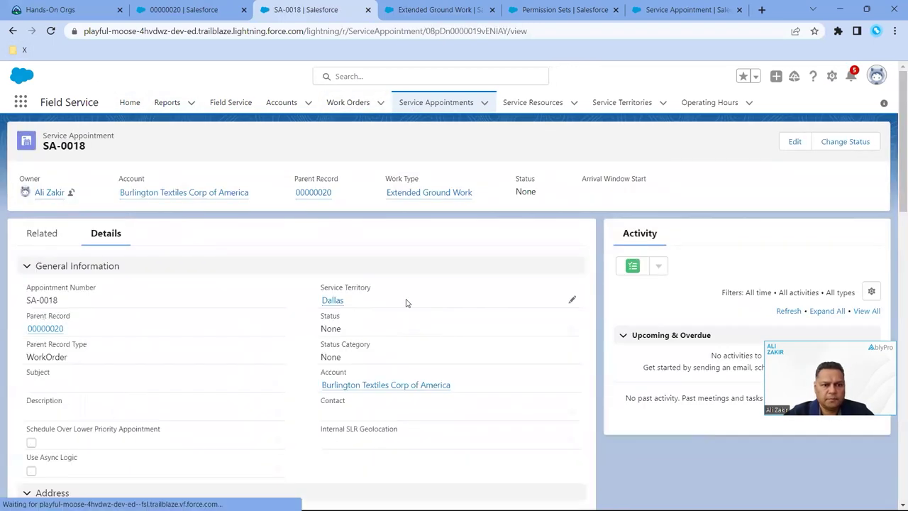
Examine SA-0018's time constraints, duration and Is MultiDay setting in its details
scroll(199, 322, down, 1)
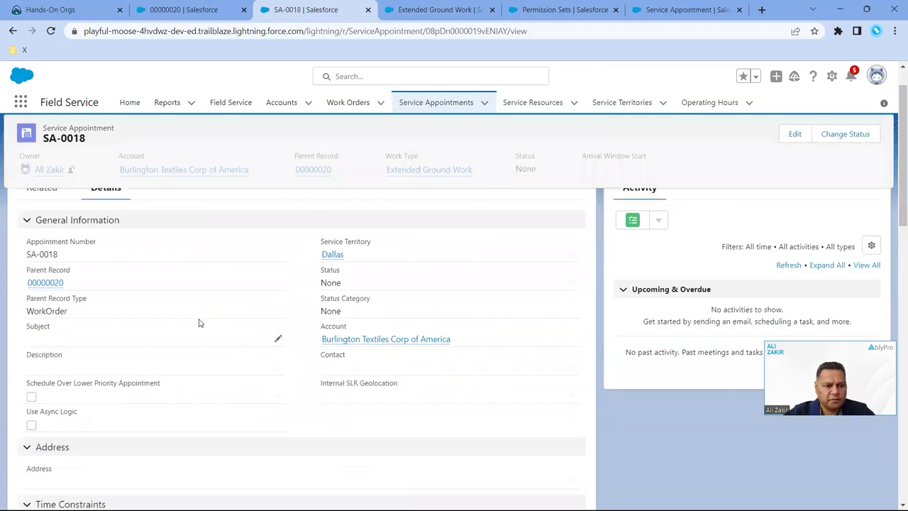
scroll(199, 323, down, 1)
scroll(200, 323, down, 4)
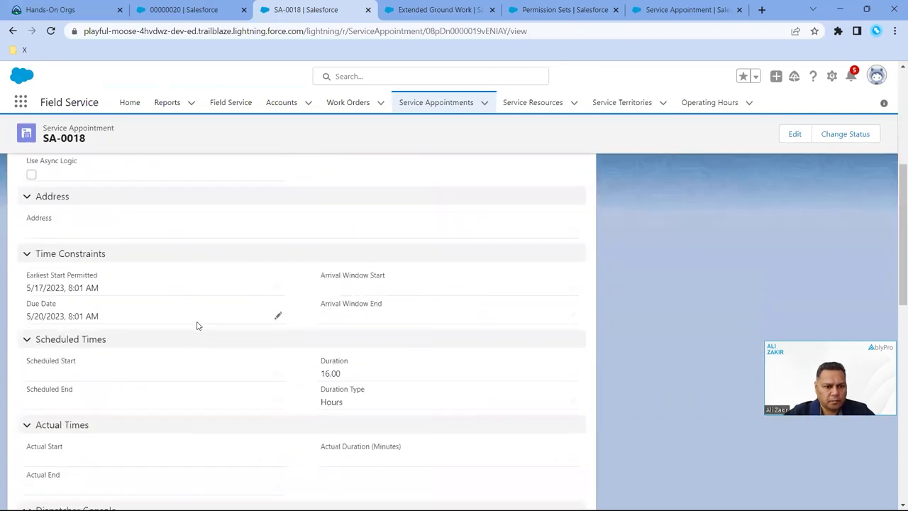
scroll(197, 326, down, 3)
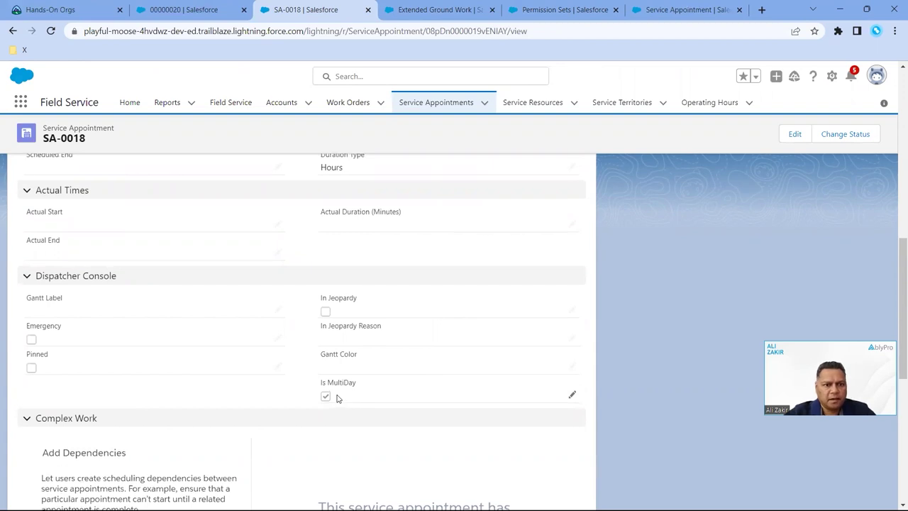
scroll(337, 398, up, 3)
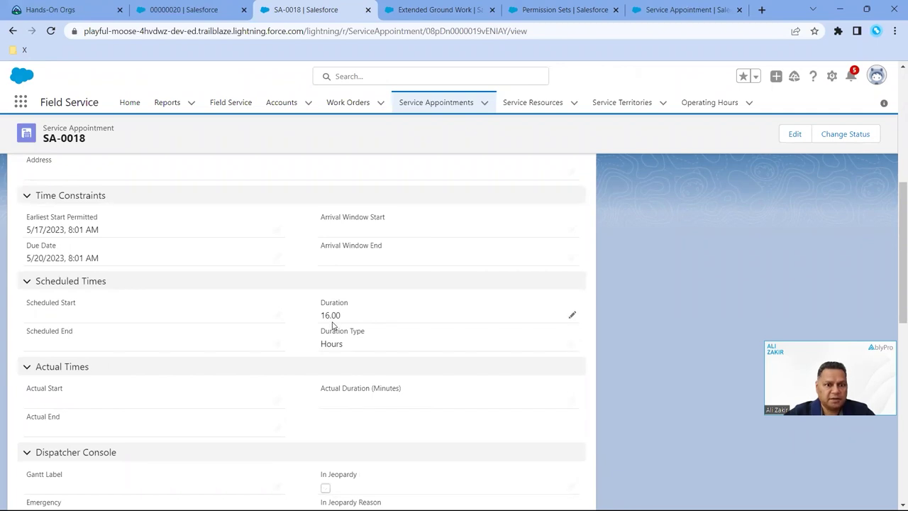
scroll(331, 325, up, 3)
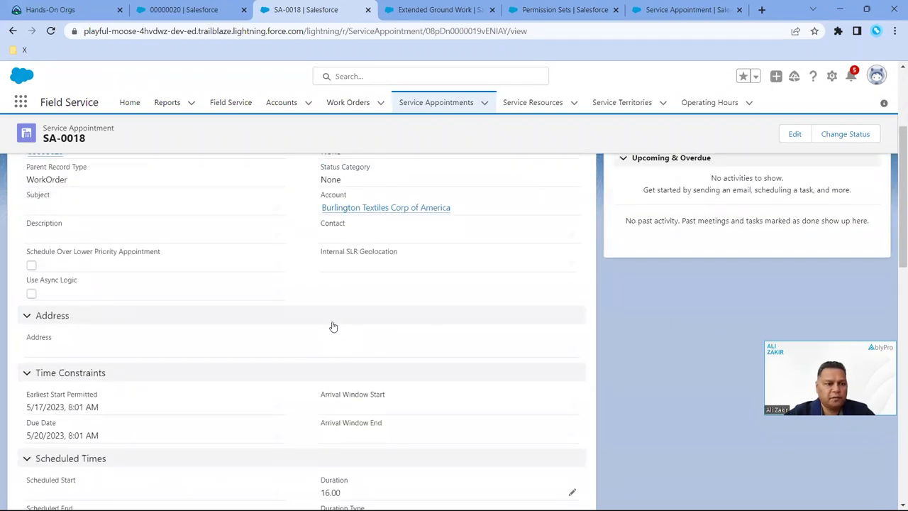
scroll(333, 325, up, 3)
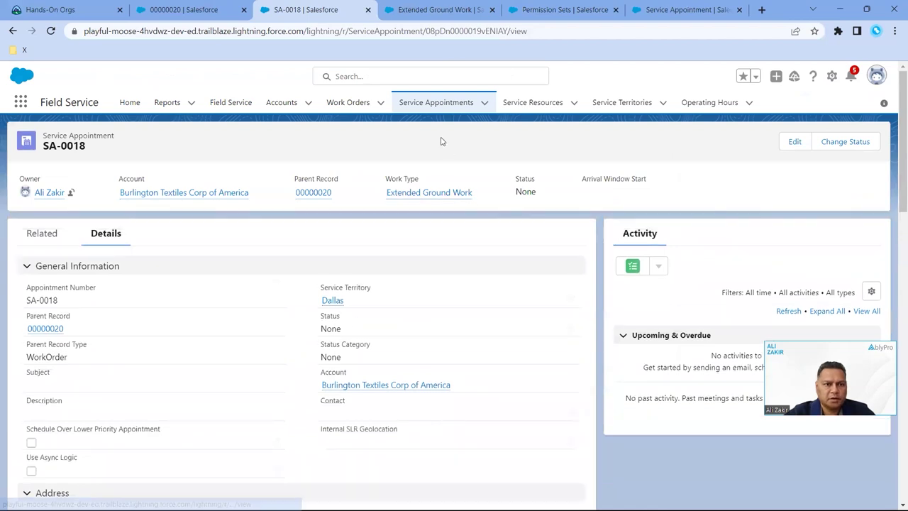
Schedule SA-0018 from the dispatcher console's appointment list and inspect it on the Gantt for May 17 and May 18, 2023
click(233, 101)
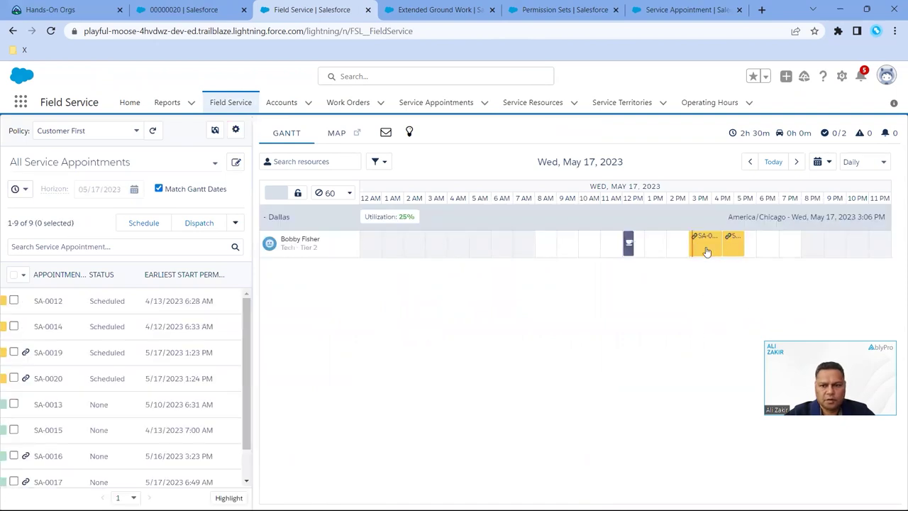
mouse_move(731, 251)
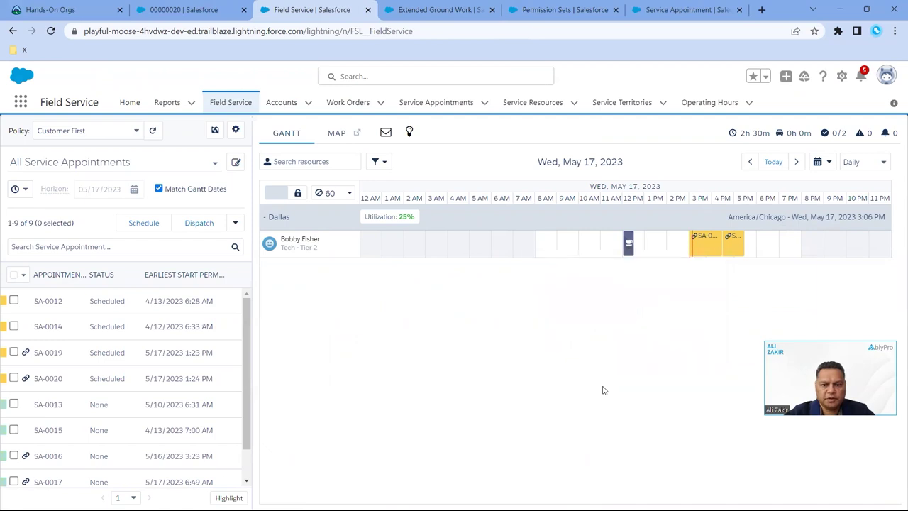
scroll(250, 371, down, 1)
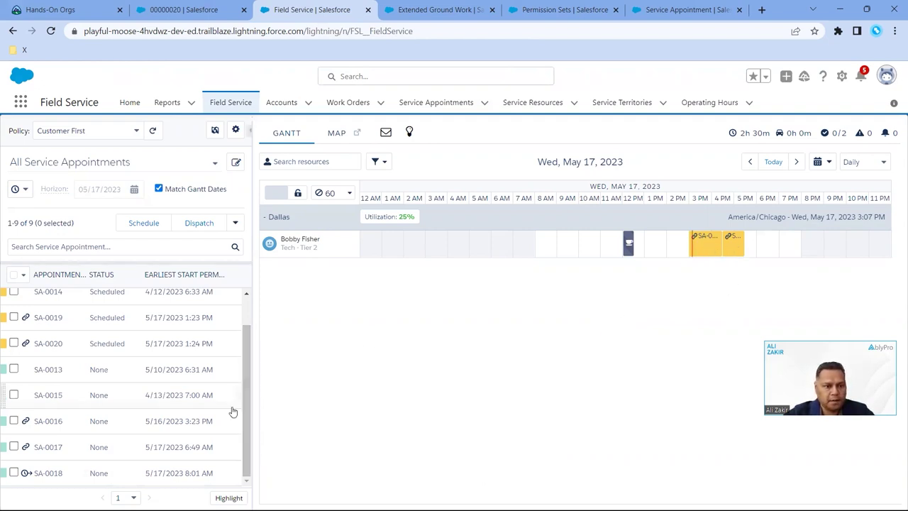
click(14, 473)
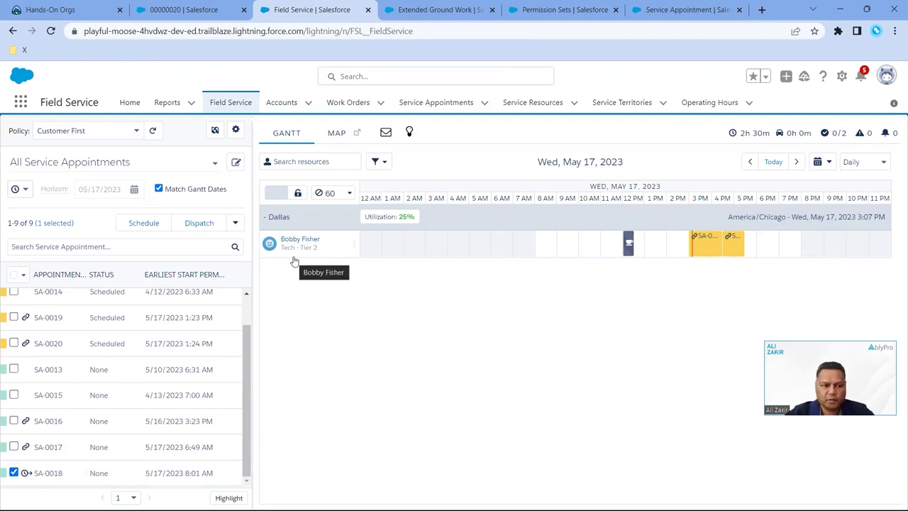
click(143, 224)
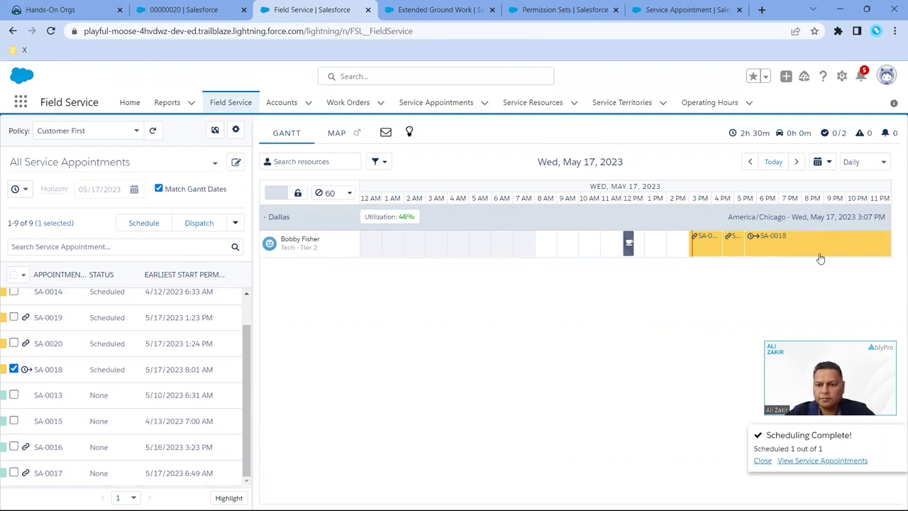
mouse_move(802, 250)
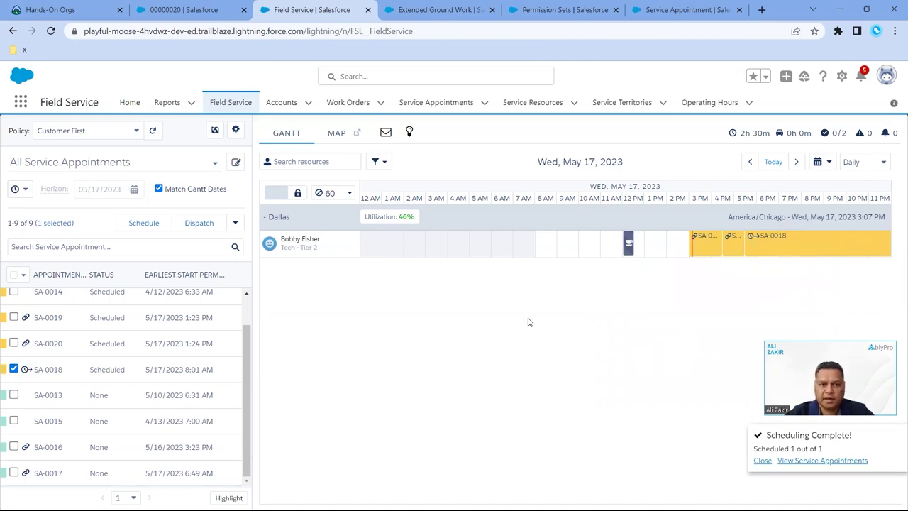
click(797, 163)
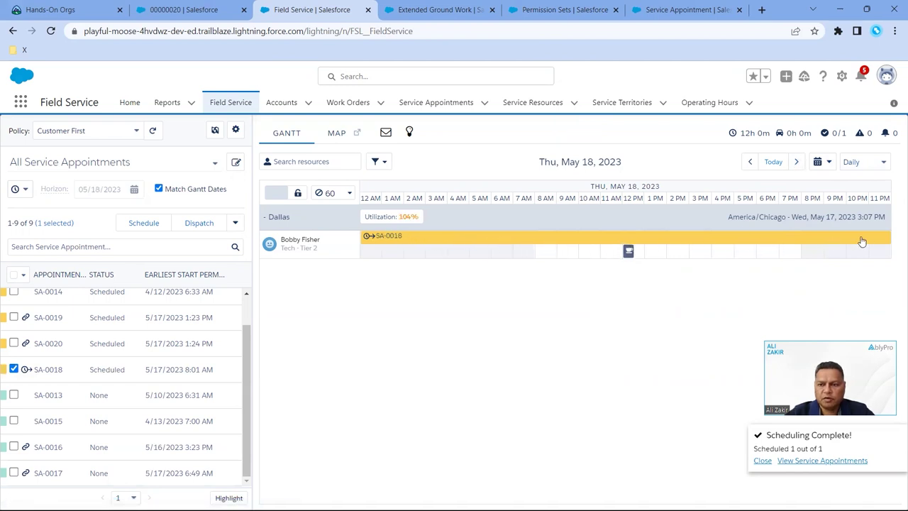
Examine how SA-0018 spans the Gantt on May 19 and May 18, 2023, and return to today's schedule to inspect its appointments
mouse_move(861, 242)
click(795, 163)
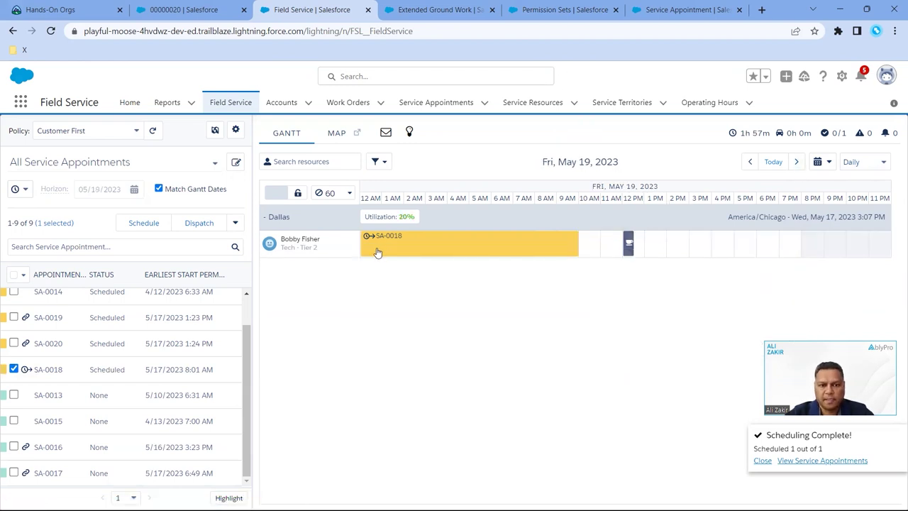
click(753, 169)
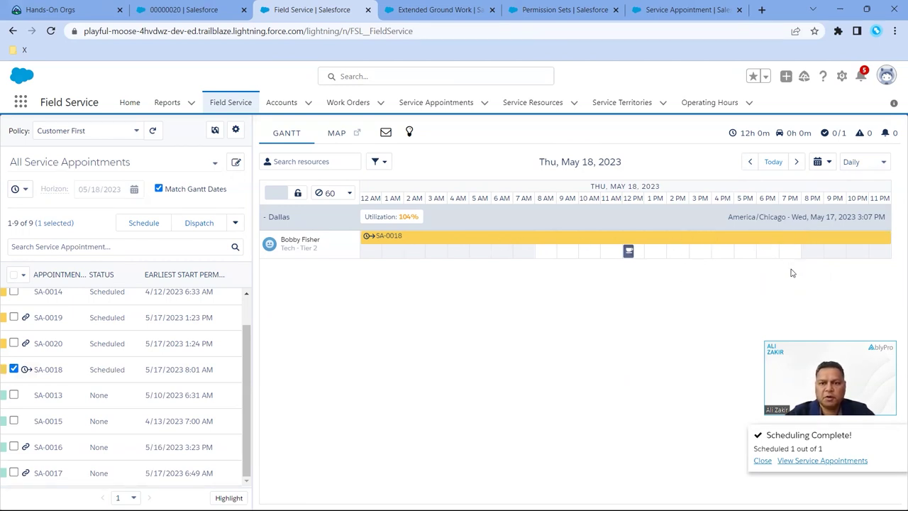
click(770, 163)
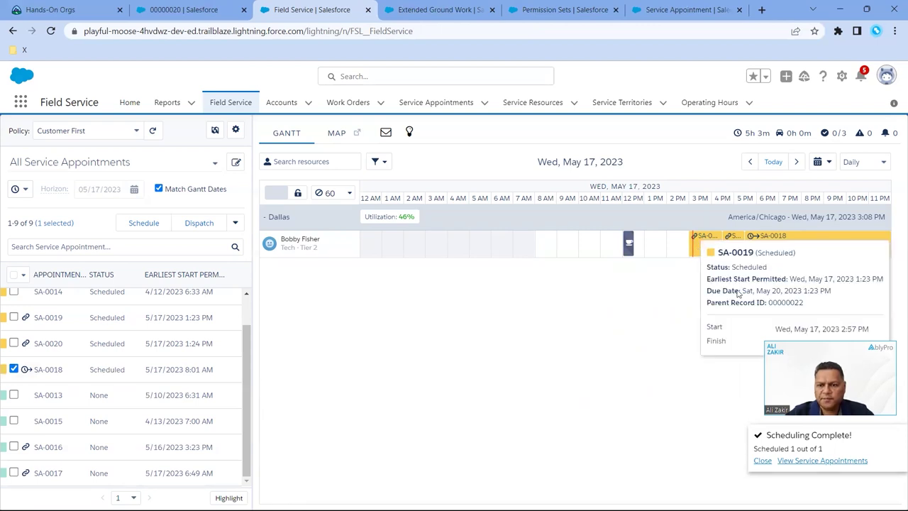
mouse_move(759, 245)
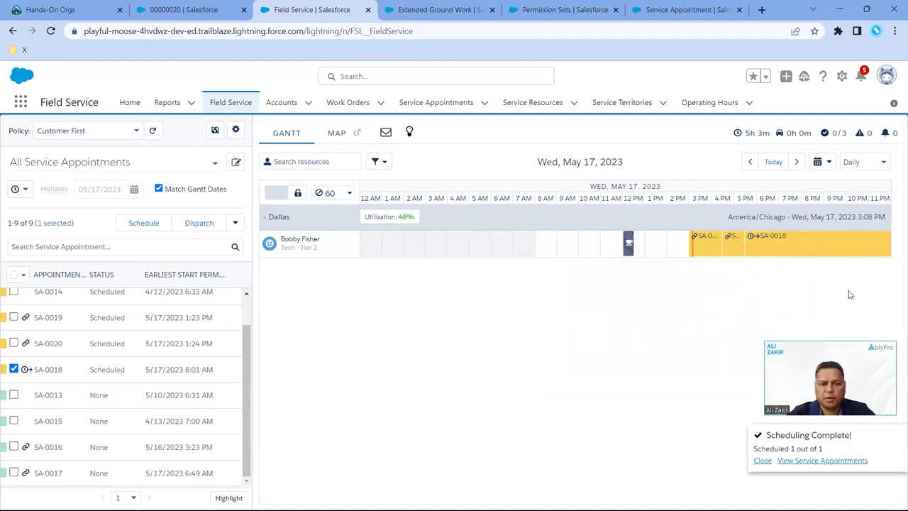
Switch to the PowerPoint slide show and advance past the Demo and Questions slides to the Contact Us slide
key(alt+Tab)
key(alt+Tab)
key(alt+Tab)
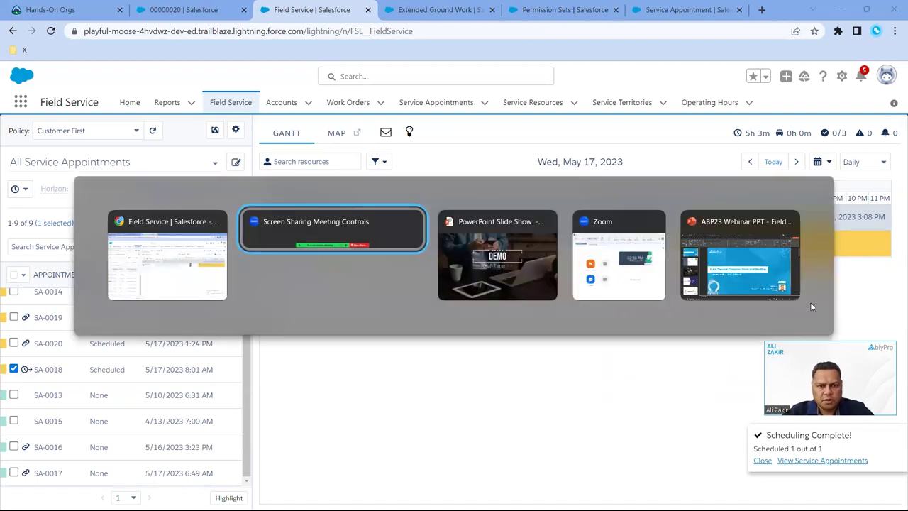
key(alt+Tab)
key(alt+Tab)
key(alt+Tab)
key(alt+Tab)
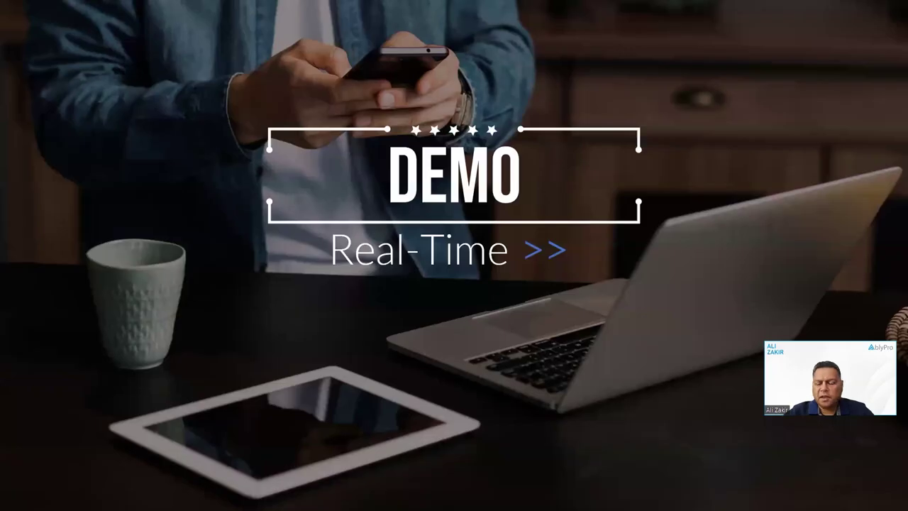
key(Right)
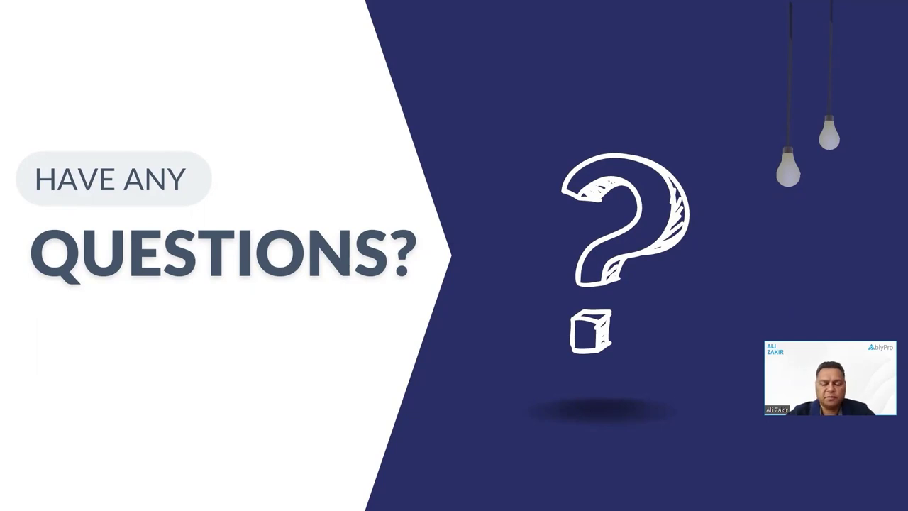
key(Right)
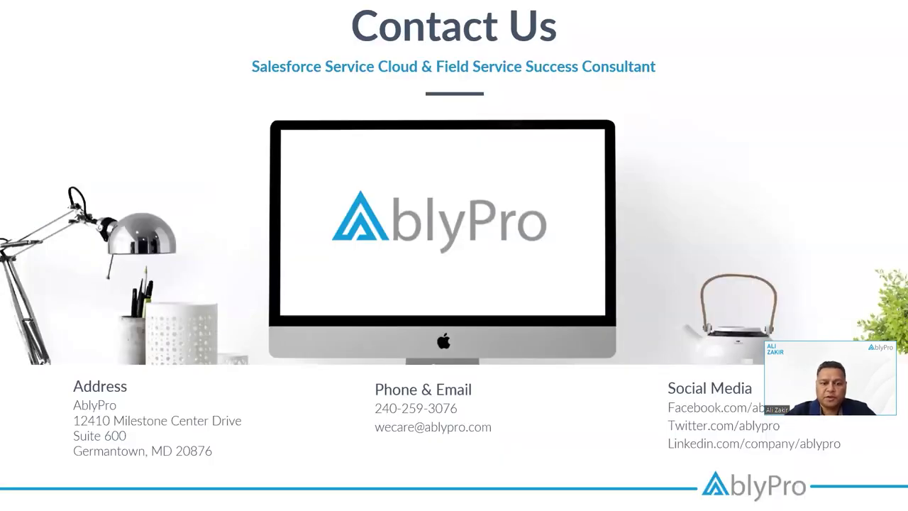